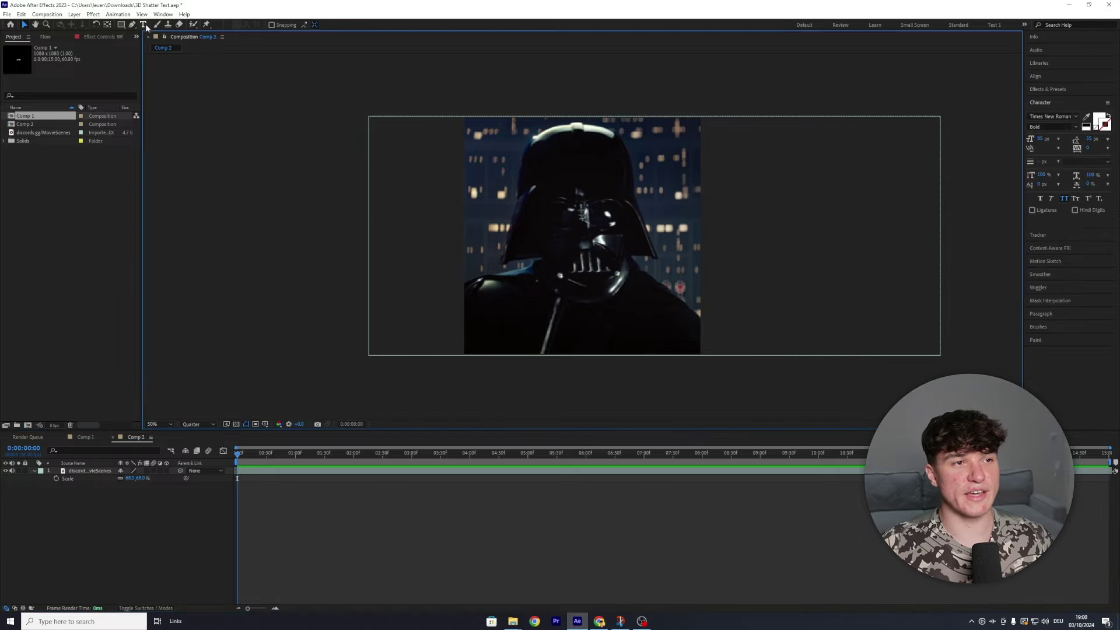
Add a text layer reading "I'M VENGEANCE" across the middle of the footage in Comp 2.
left_click(143, 24)
left_click(536, 229)
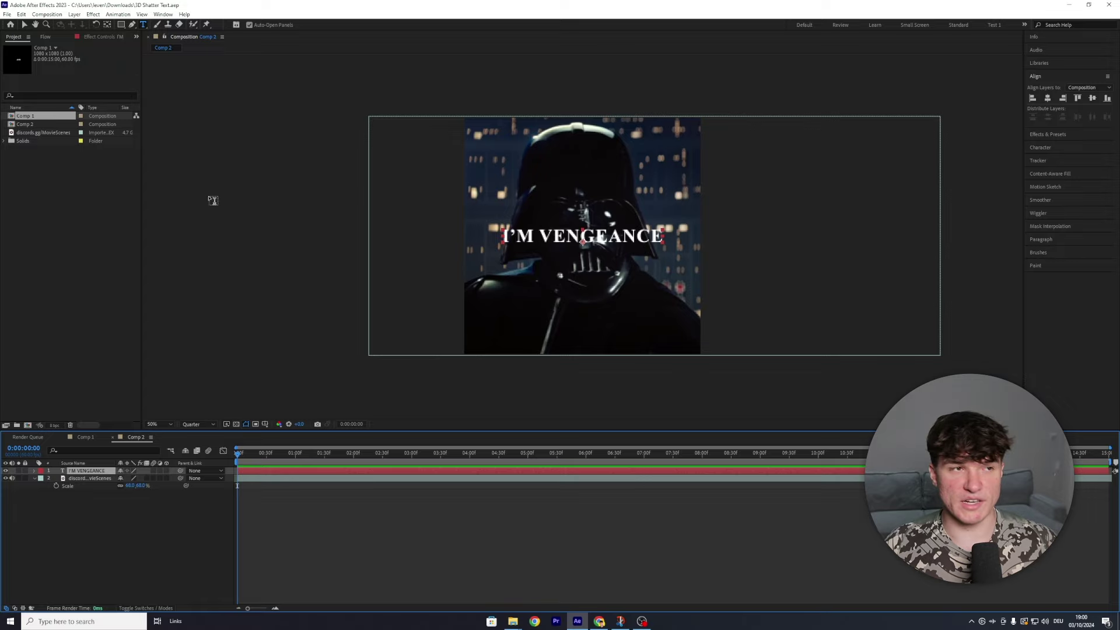
Create a new white solid layer of 1080 x 1080 px above the text layer.
left_click(74, 14)
mouse_move(83, 24)
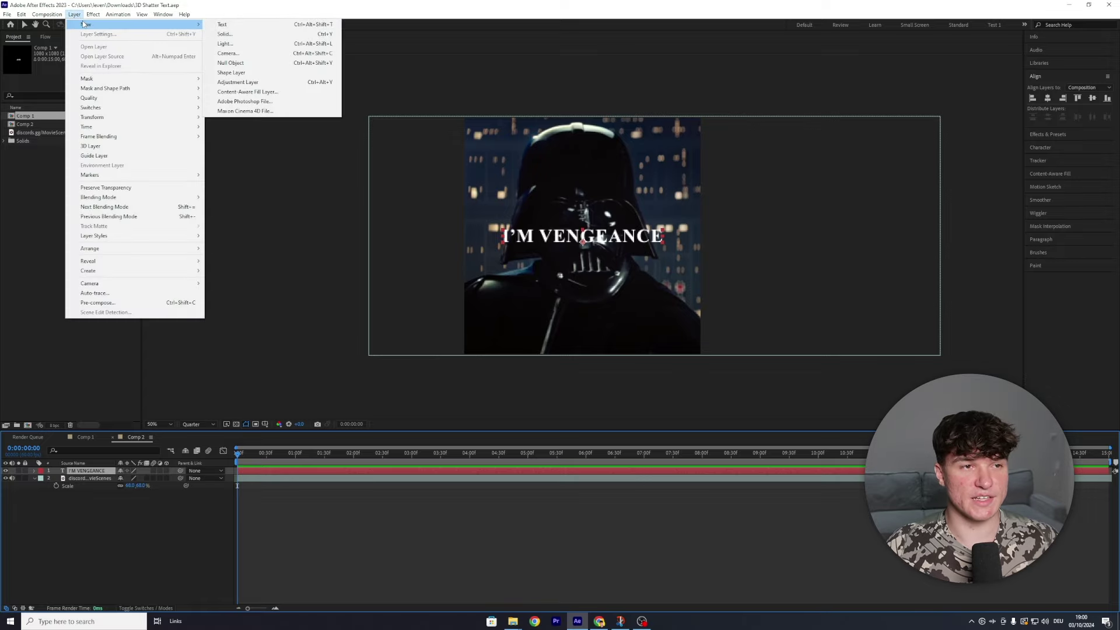
left_click(251, 35)
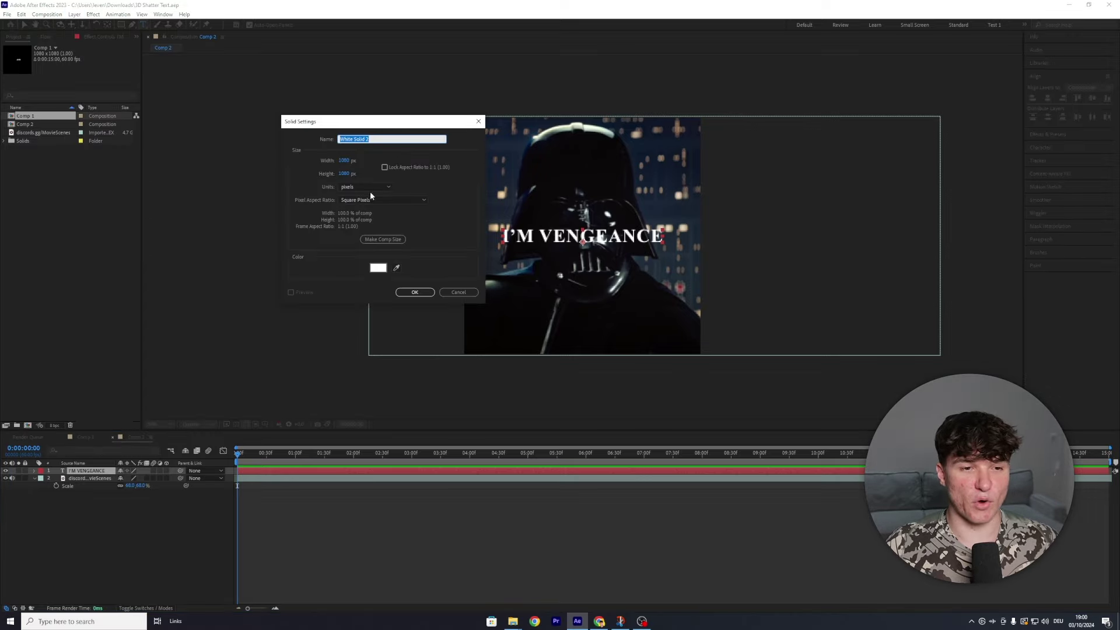
left_click(415, 292)
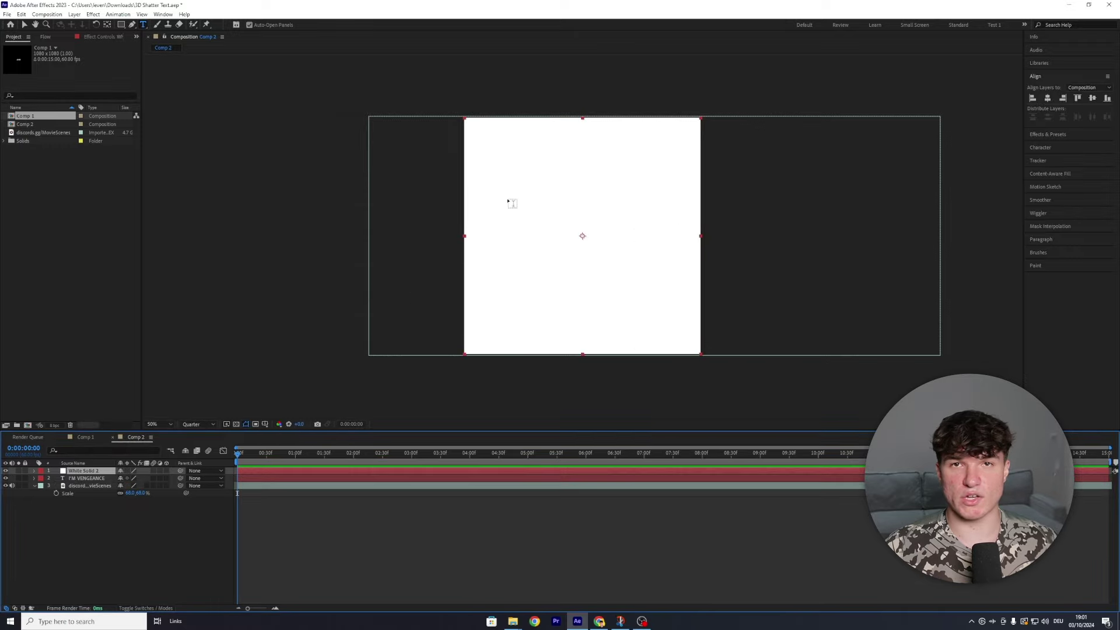
Find the Video Copilot Element effect and apply it to the white solid.
left_click(1046, 133)
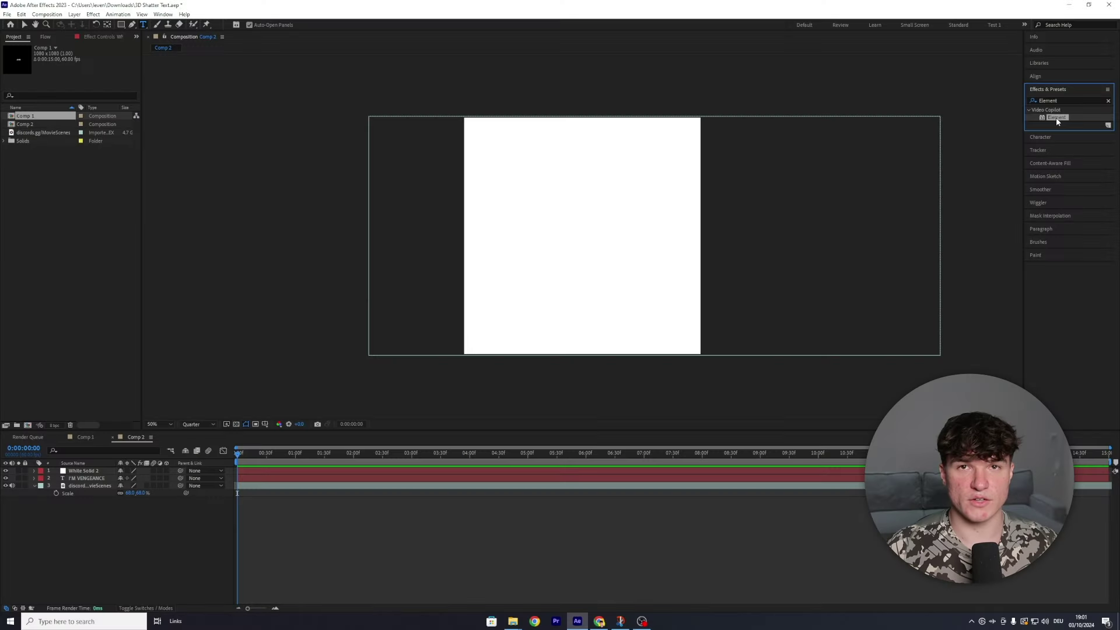
left_click_drag(1057, 121, 279, 470)
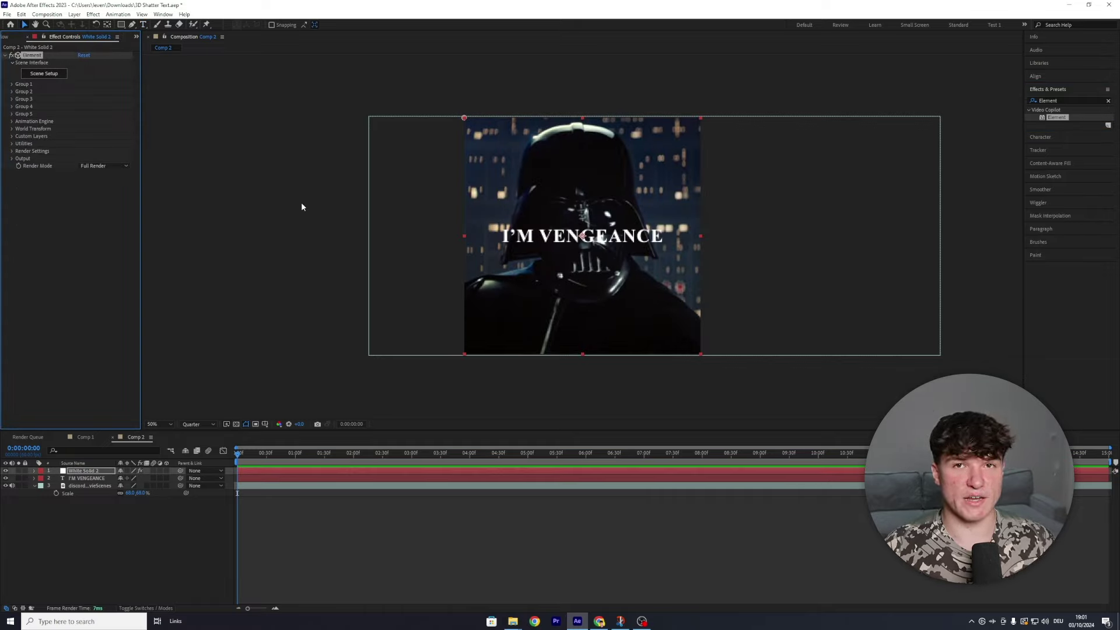
left_click(108, 158)
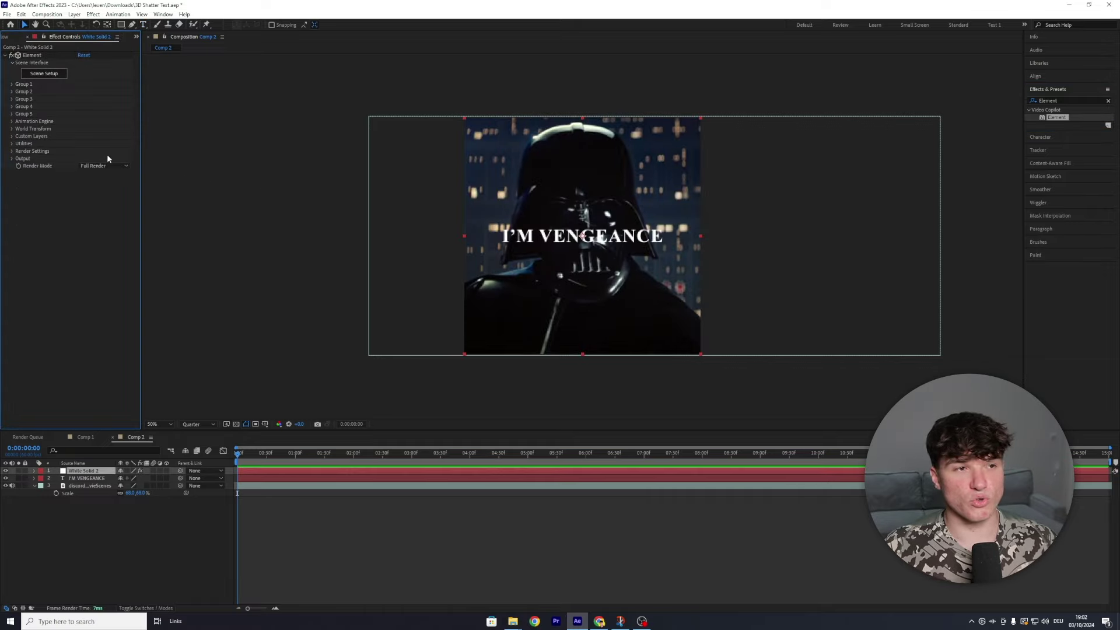
In Element's custom text and masks, assign the I'M VENGEANCE layer to Path Layer 1.
left_click(12, 137)
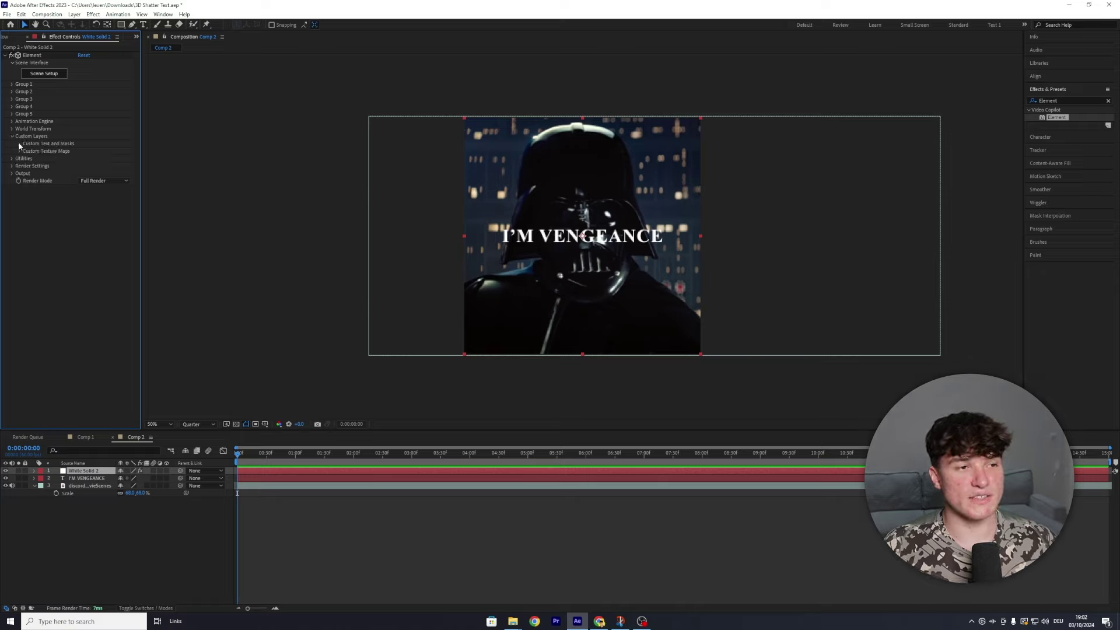
left_click(19, 144)
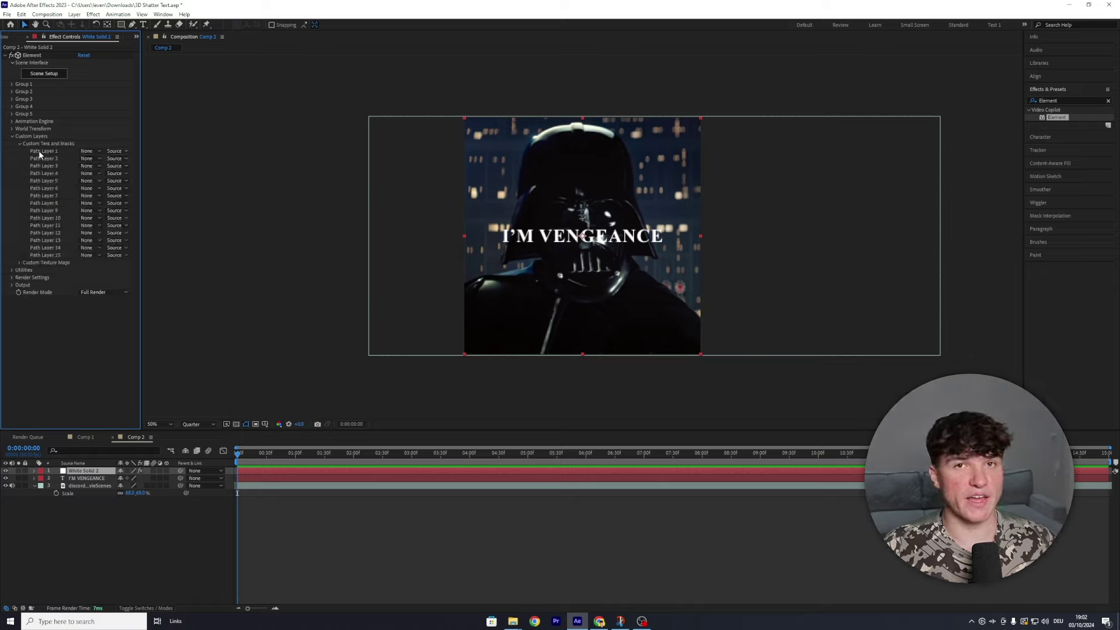
left_click(88, 152)
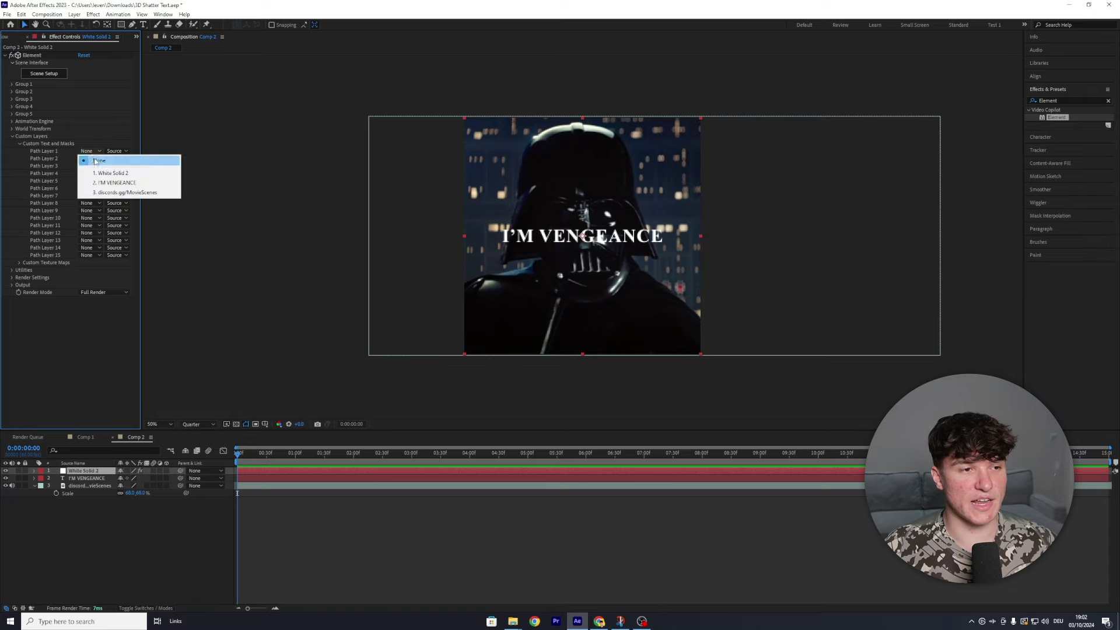
left_click(114, 183)
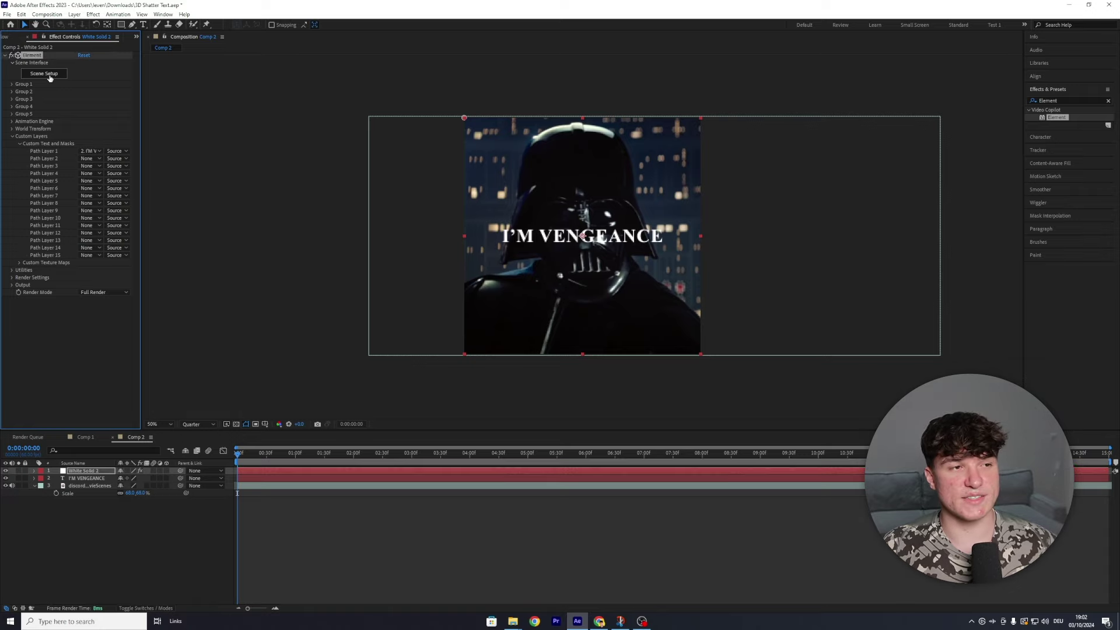
Open Element's Scene Setup and extrude the custom text path into a 3D model, checking it from different angles.
left_click(49, 75)
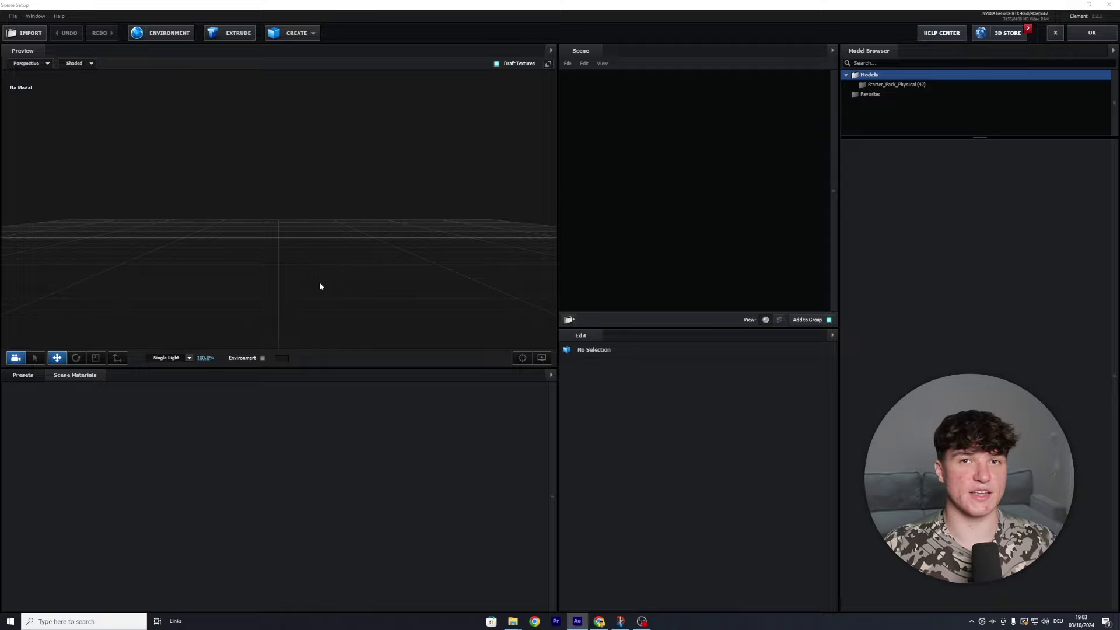
left_click(235, 34)
left_click_drag(348, 187, 290, 196)
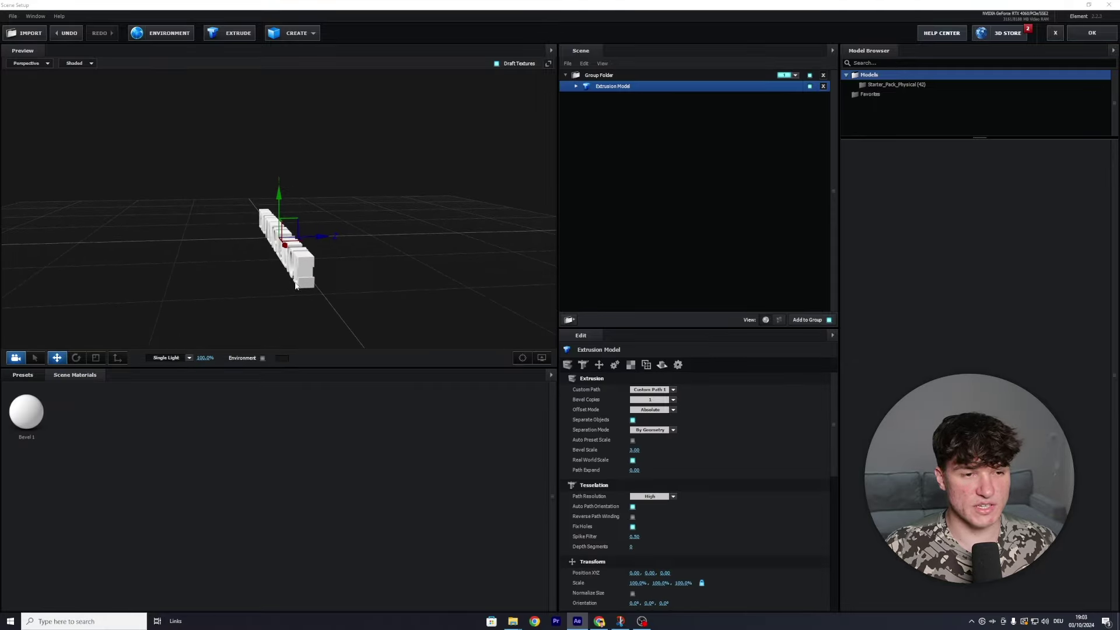
left_click_drag(236, 273, 273, 252)
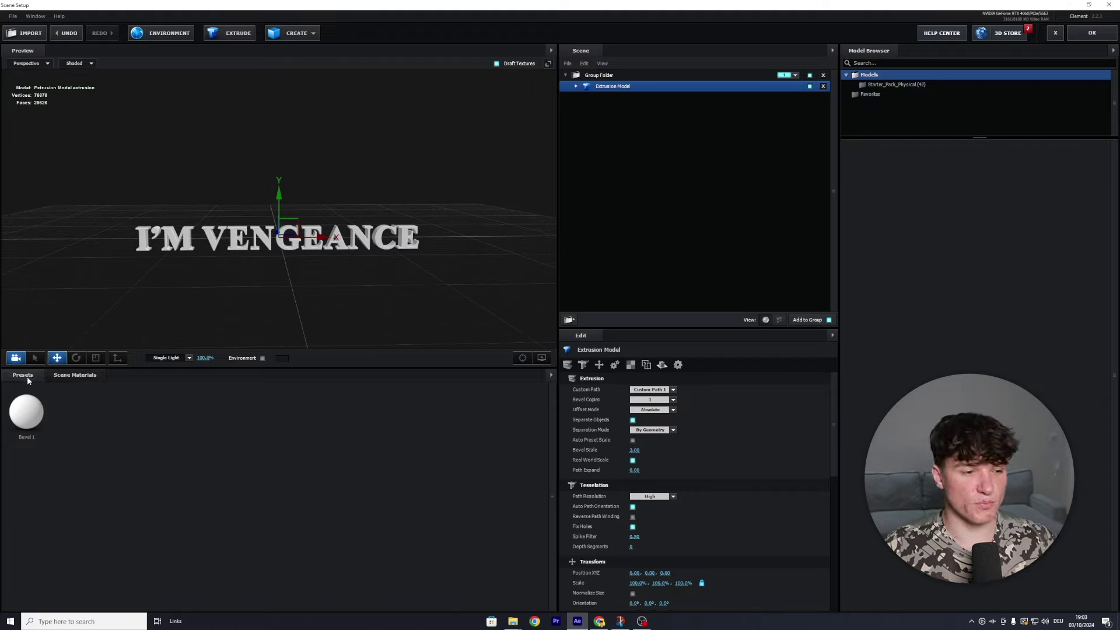
Apply the Bold preset from the Physical bevels to the extruded text and inspect the result.
left_click(27, 378)
left_click(28, 387)
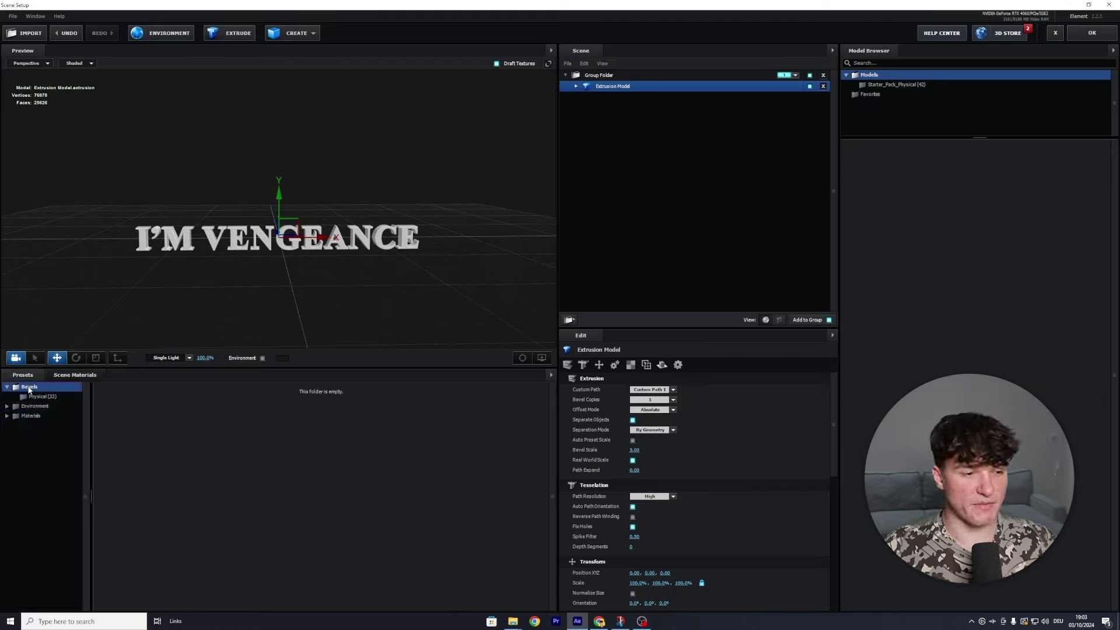
left_click(7, 387)
left_click(38, 396)
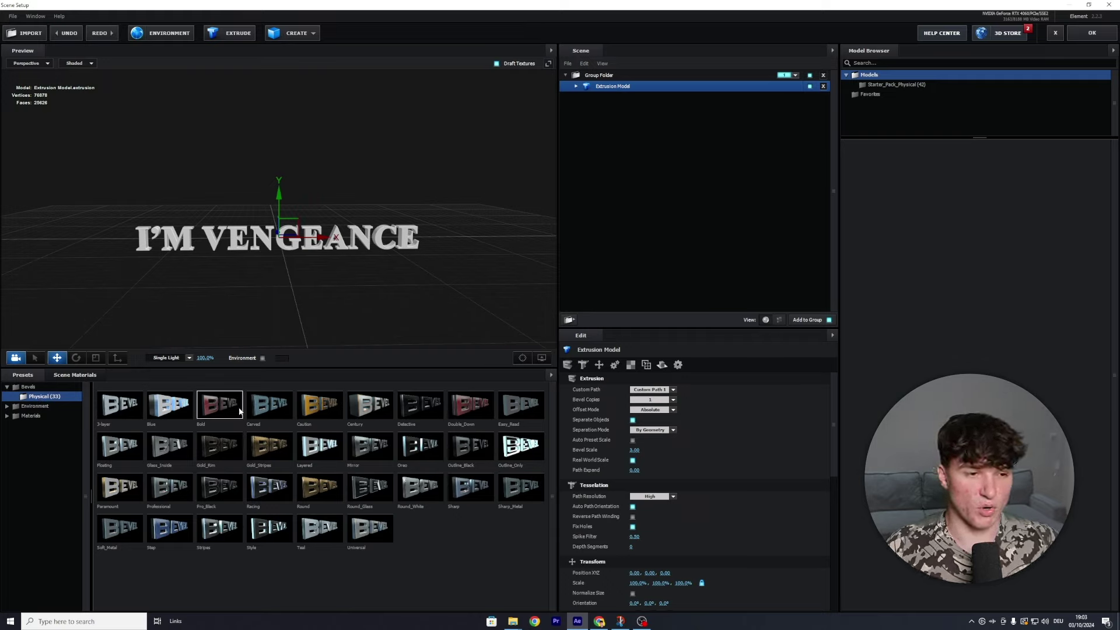
left_click(222, 404)
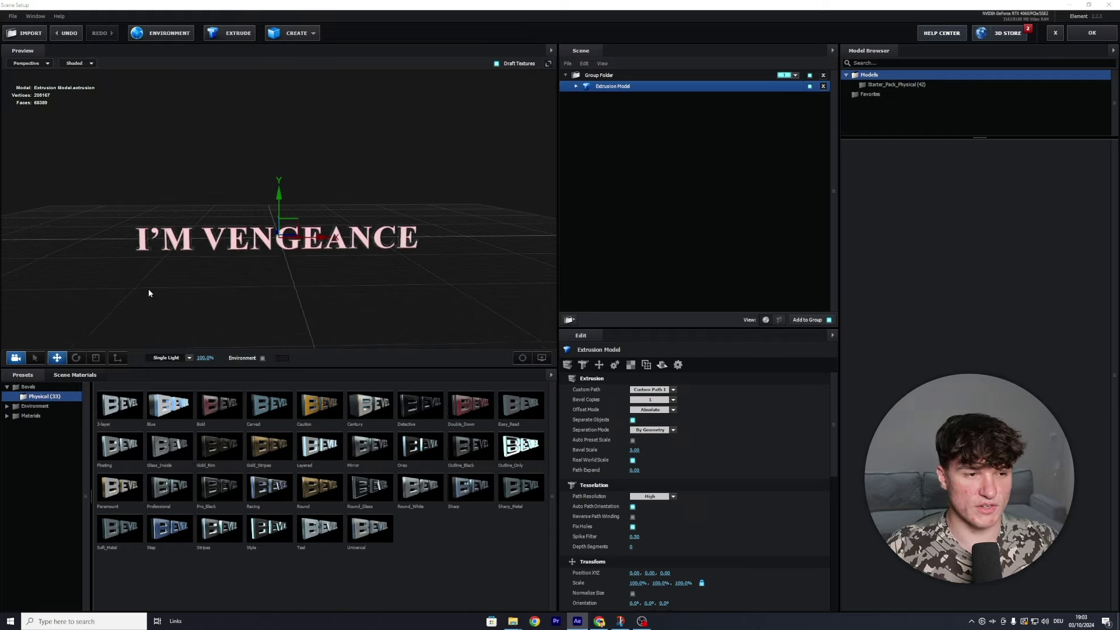
left_click_drag(148, 290, 172, 282)
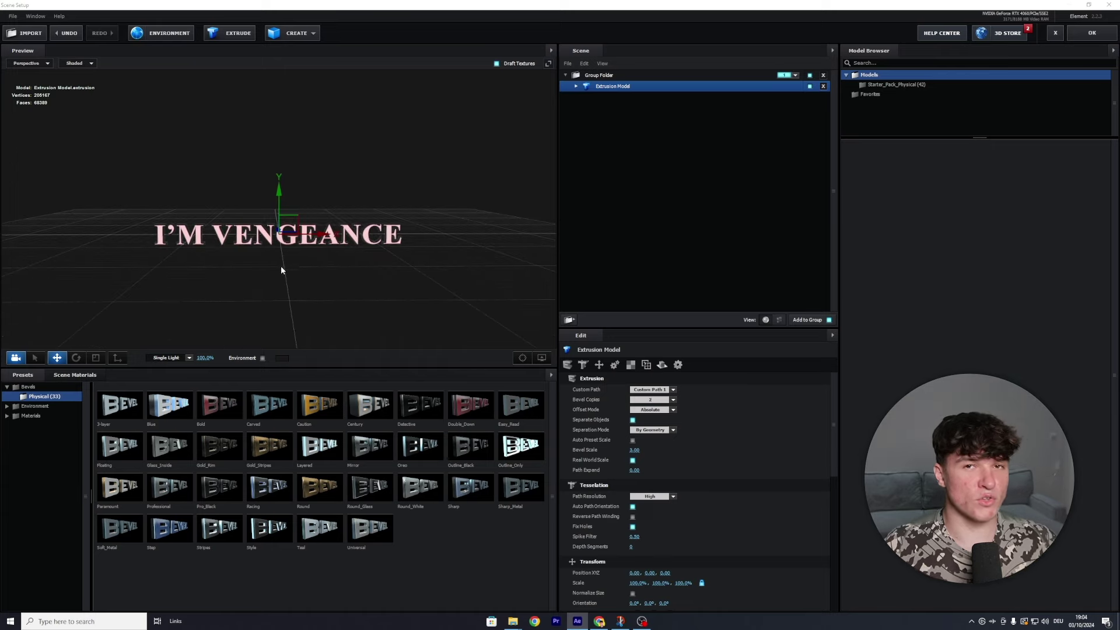
mouse_move(280, 269)
left_mouse_down()
mouse_move(244, 279)
mouse_move(266, 268)
left_mouse_up()
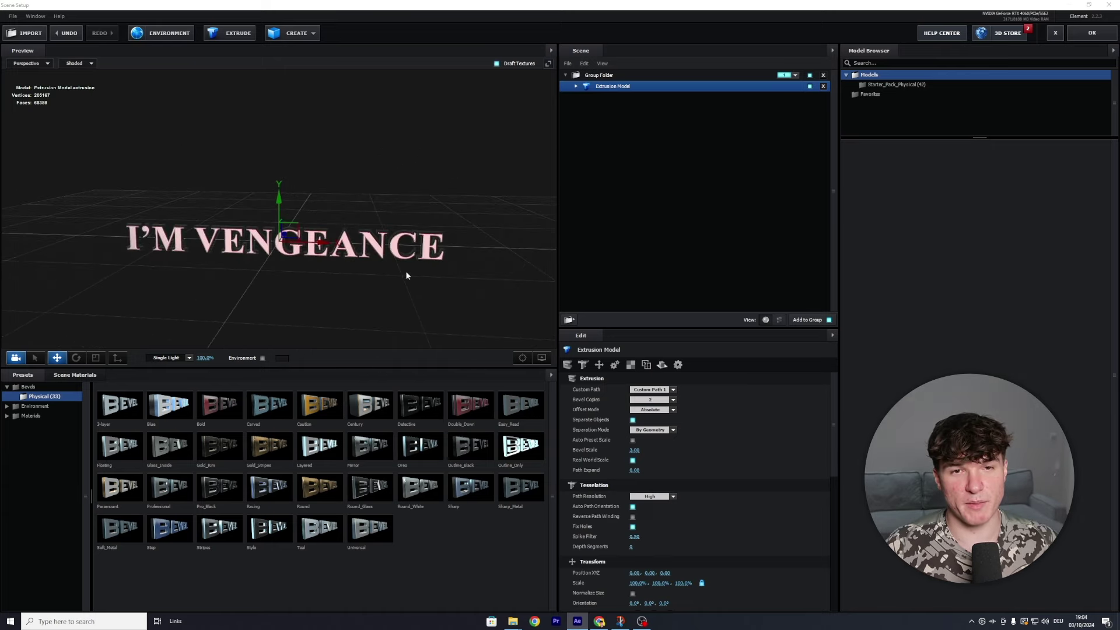
Change the illumination color of the extrusion's Shiny_Light material to bright blue.
left_click(576, 86)
left_click(622, 98)
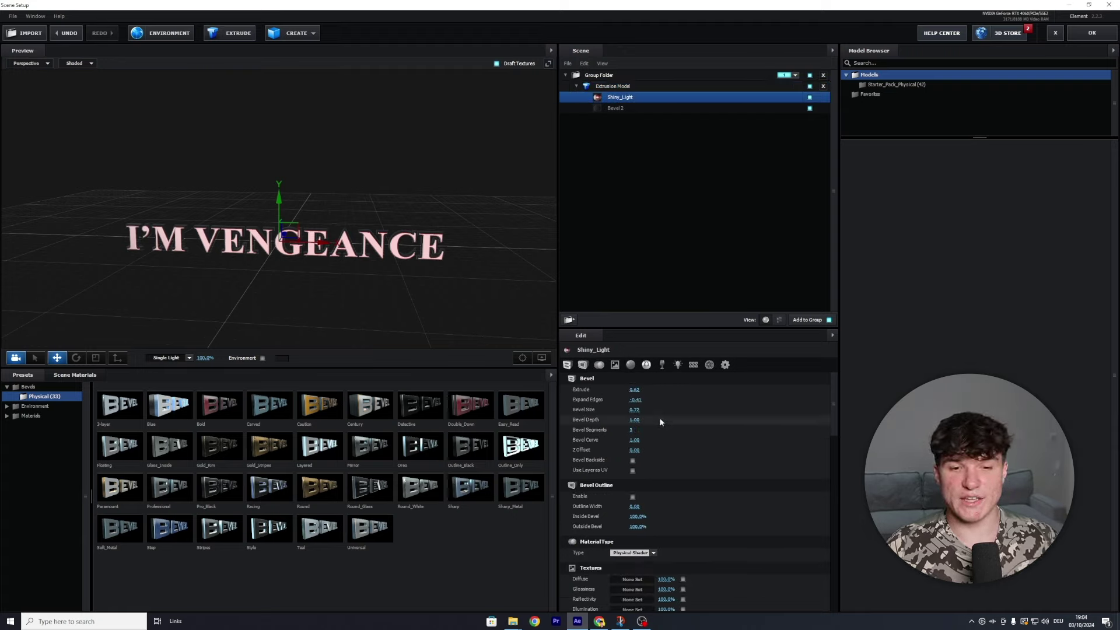
scroll(642, 442, "down", 10)
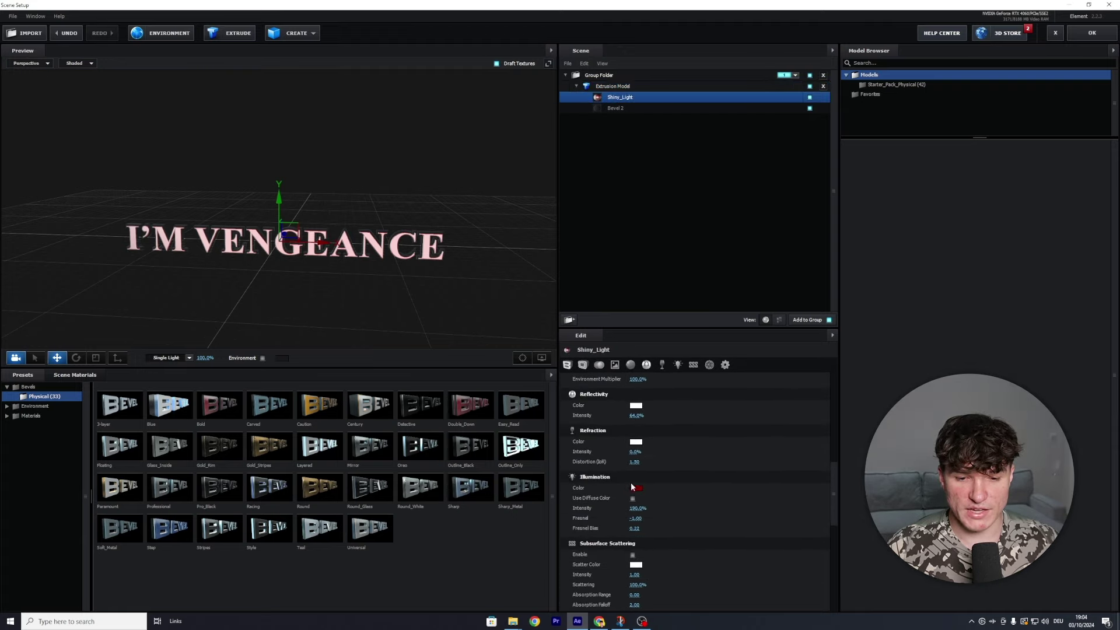
left_click(635, 489)
left_click(679, 495)
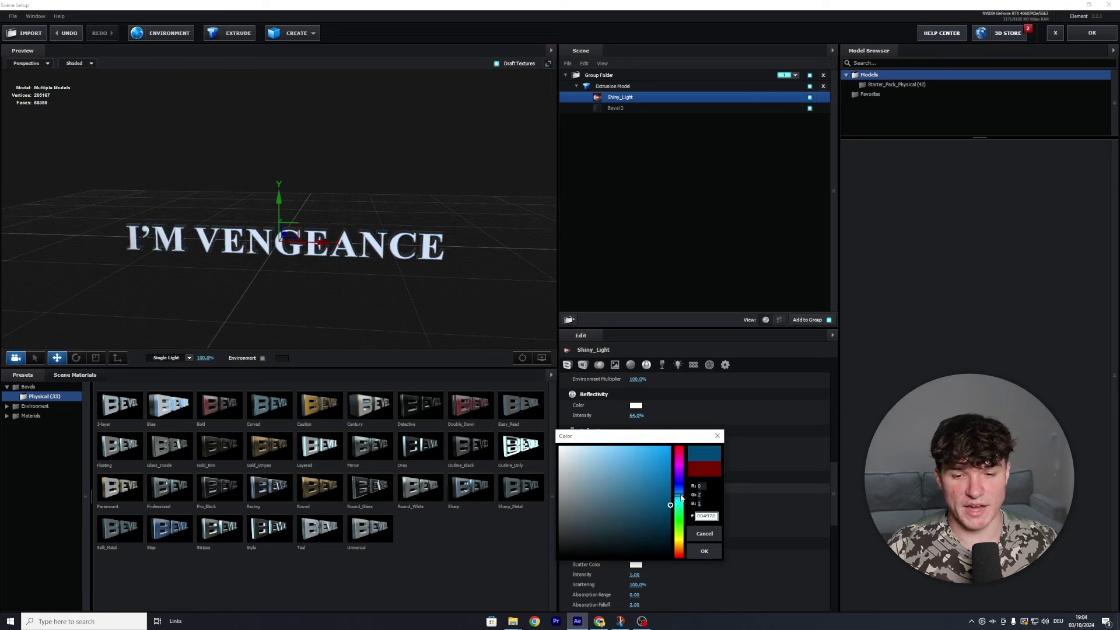
left_click(660, 468)
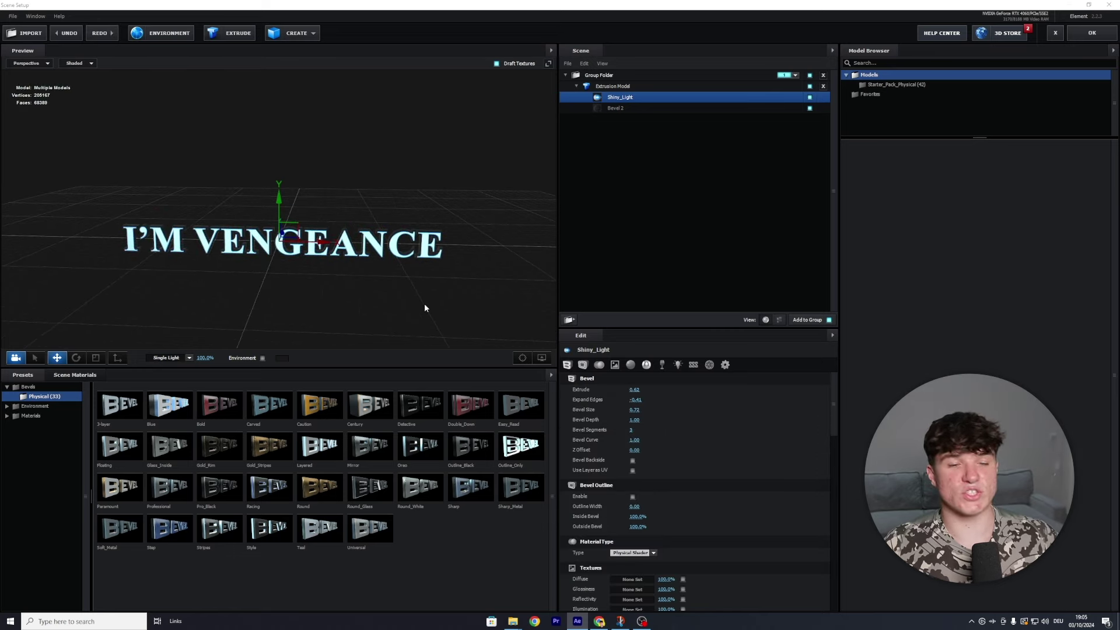
Fine-tune Shiny_Light's Expand Edges, make its reflectivity color blue, and accept the scene setup.
left_click_drag(424, 308, 381, 305)
left_click_drag(635, 400, 643, 398)
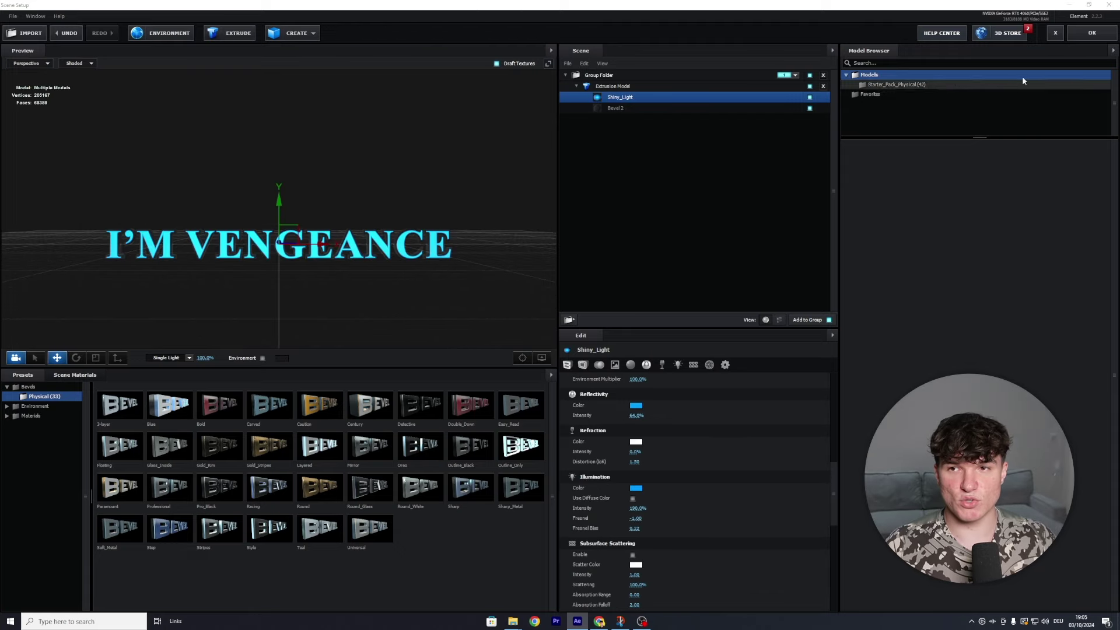
left_click(1092, 33)
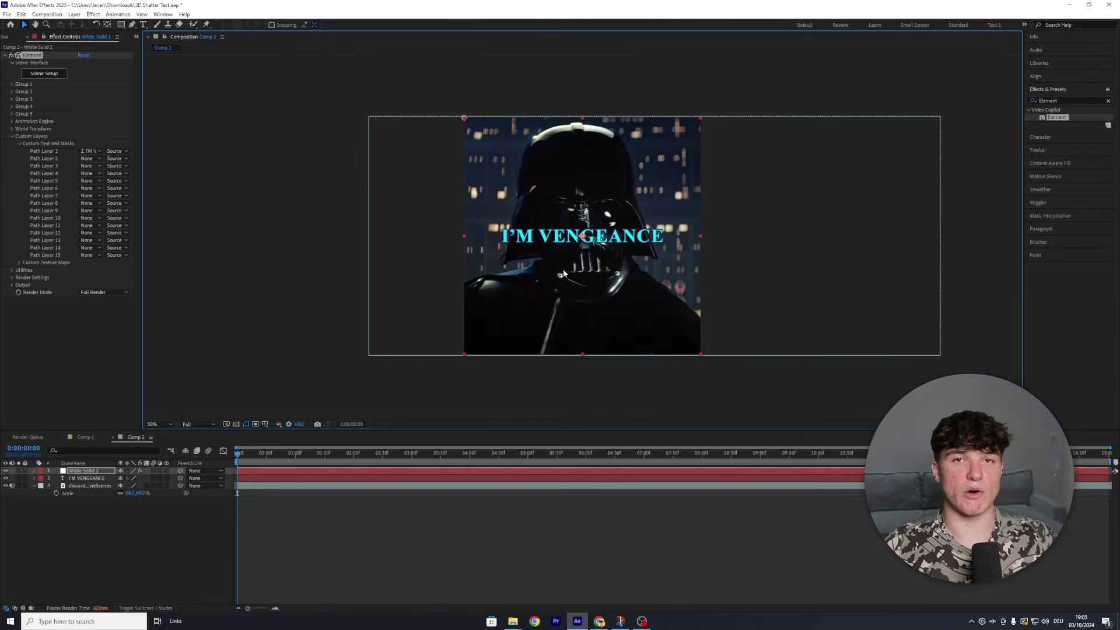
Hide the original I'M VENGEANCE text layer so only the 3D version renders.
scroll(558, 242, "up", 1)
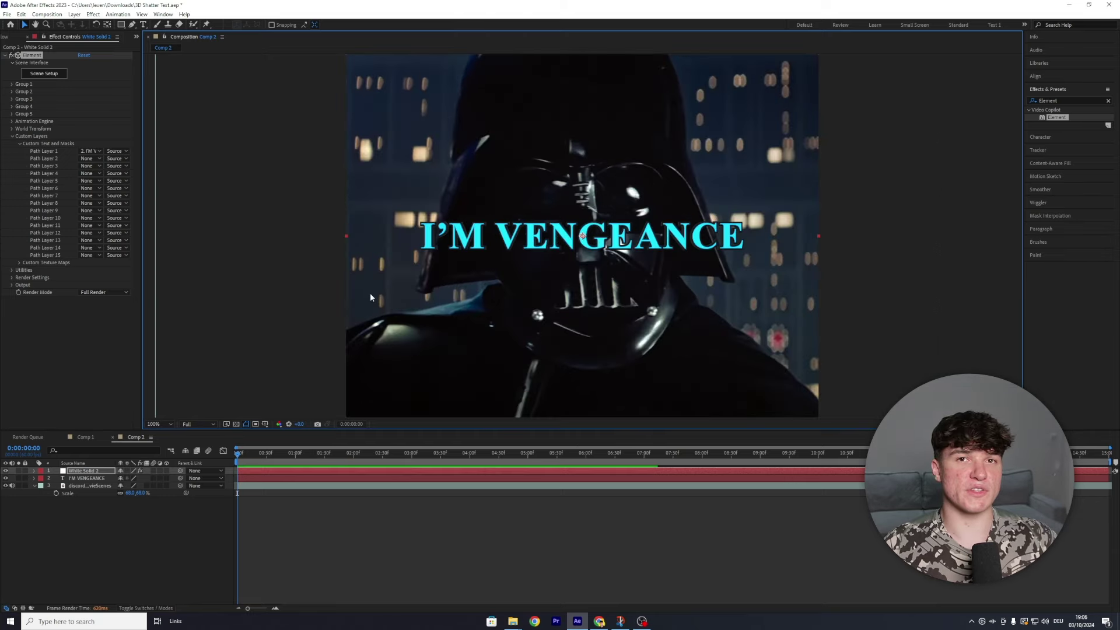
left_click(5, 478)
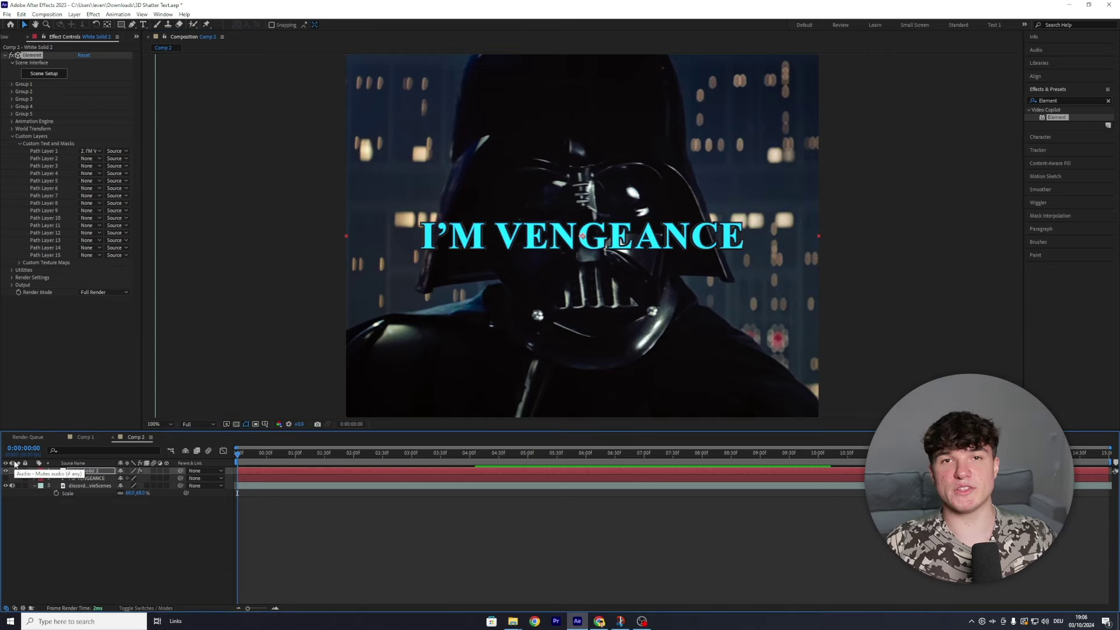
key("comma")
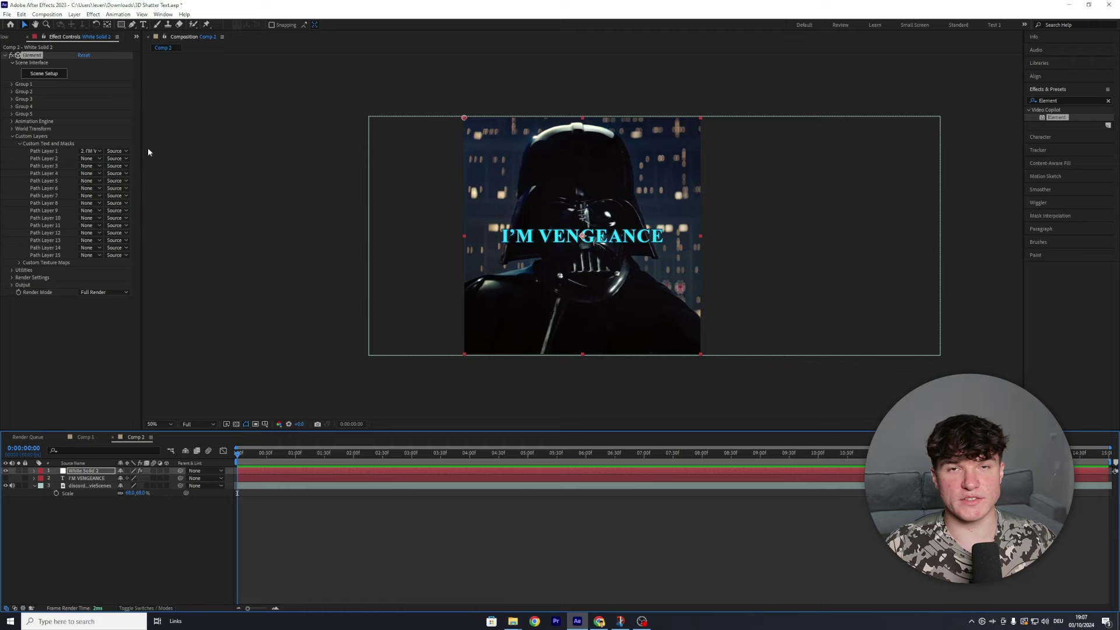
Enable Multi-Object in the Particle Look settings of Element's Group 1.
left_click(11, 84)
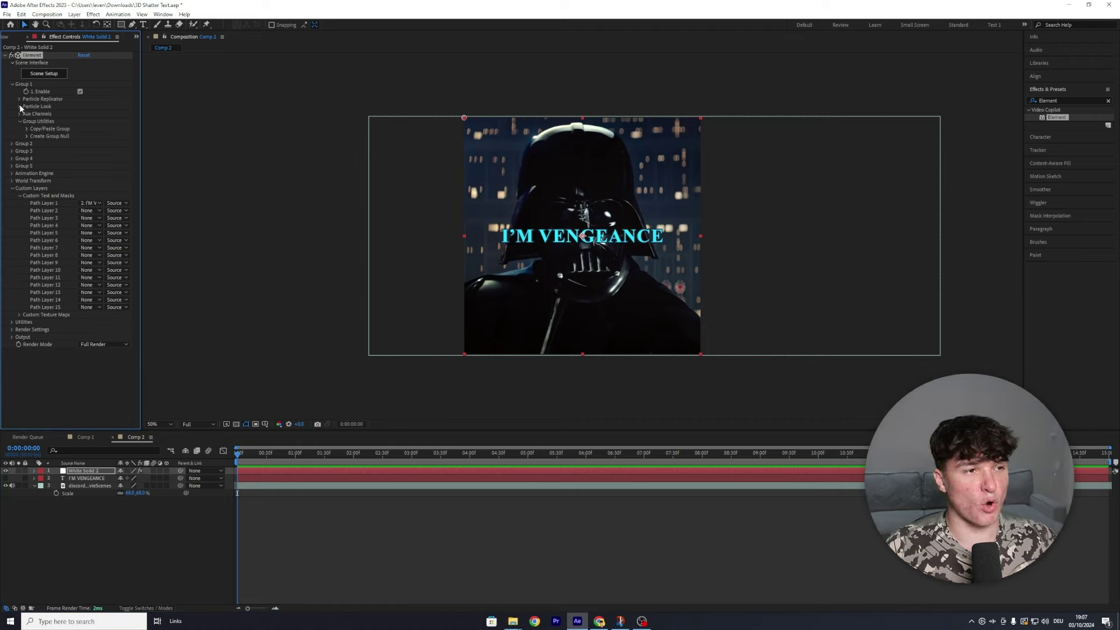
left_click(19, 106)
left_click(27, 166)
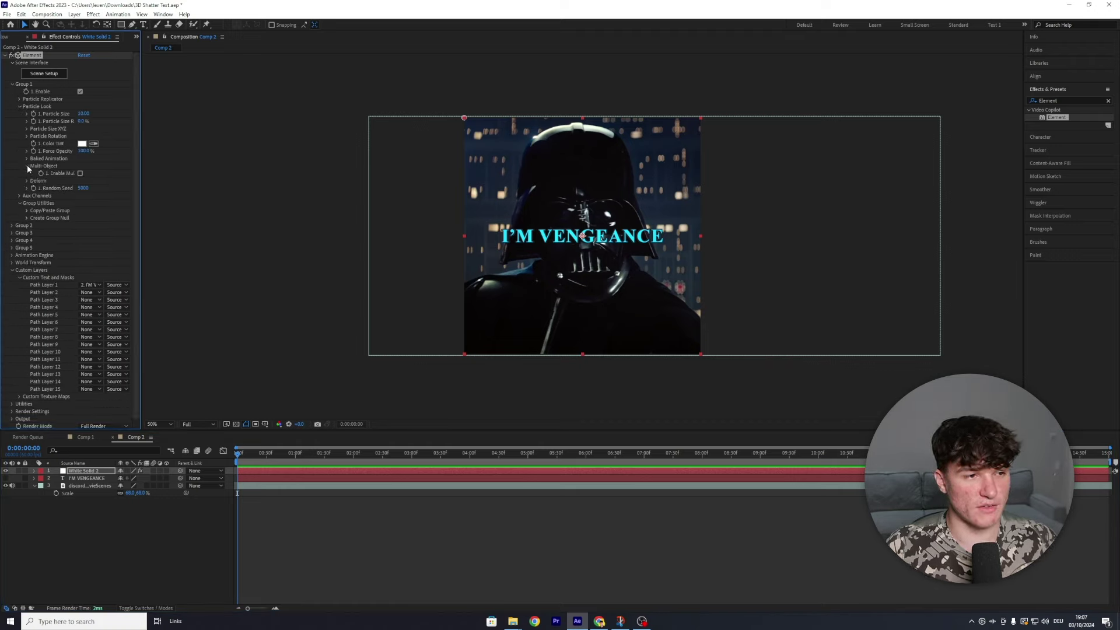
left_click(79, 173)
Try different Multi-Object size and X and Y rotation values, and undo the changes.
left_click_drag(84, 180, 94, 220)
key("ctrl+z")
key("ctrl+z")
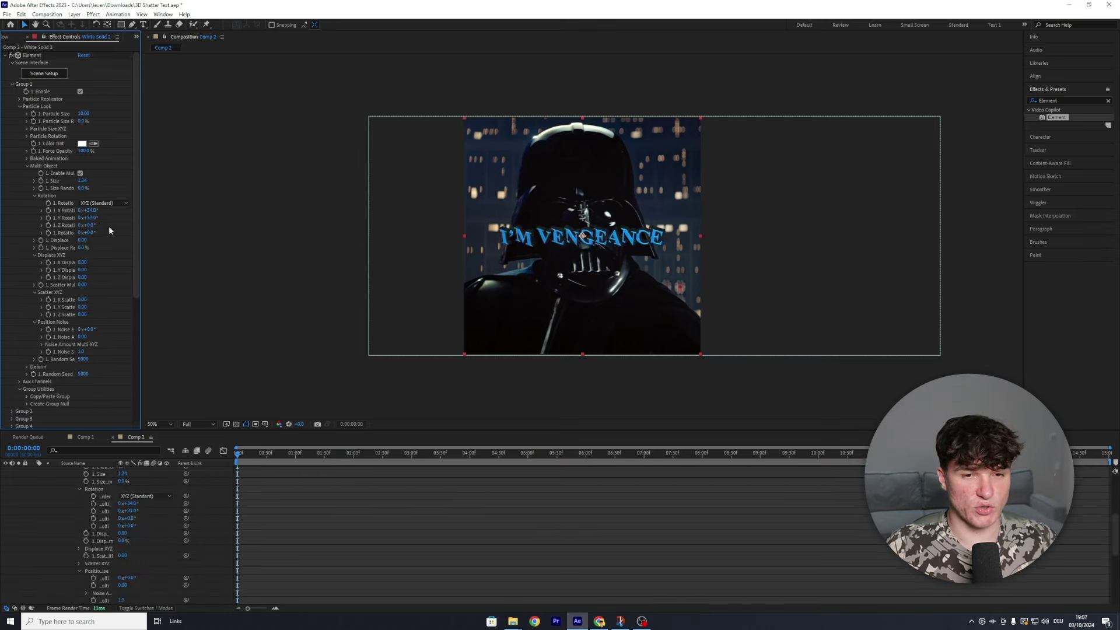
scroll(289, 512, "up", 5)
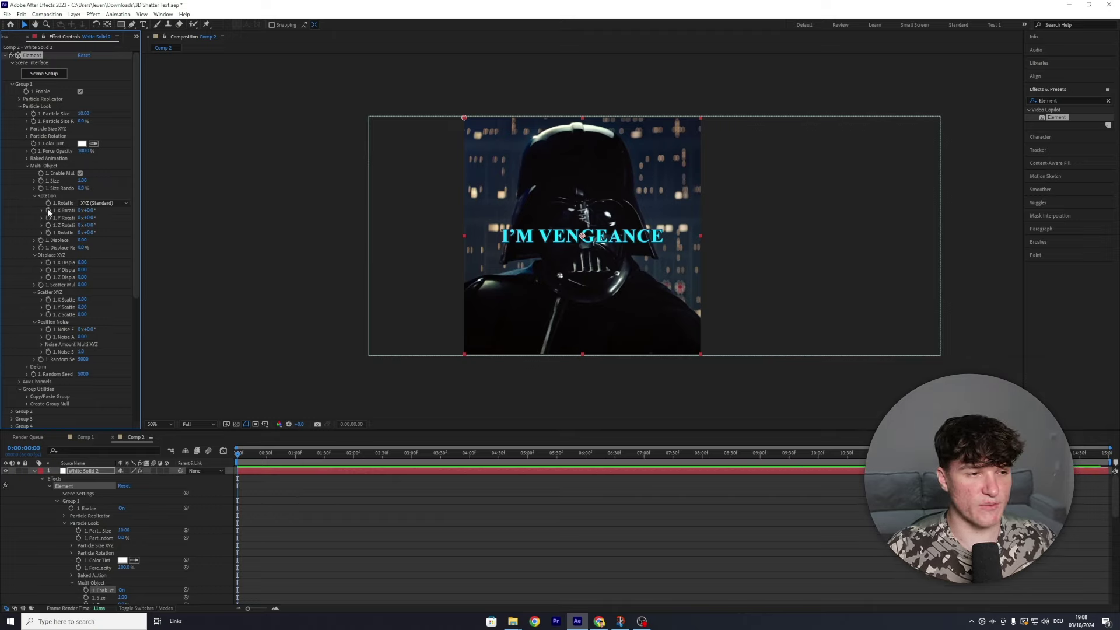
Keyframe the Multi-Object X Rotation at -90° on the first frame and reveal its keyframe in the timeline.
left_click_drag(90, 211, 64, 210)
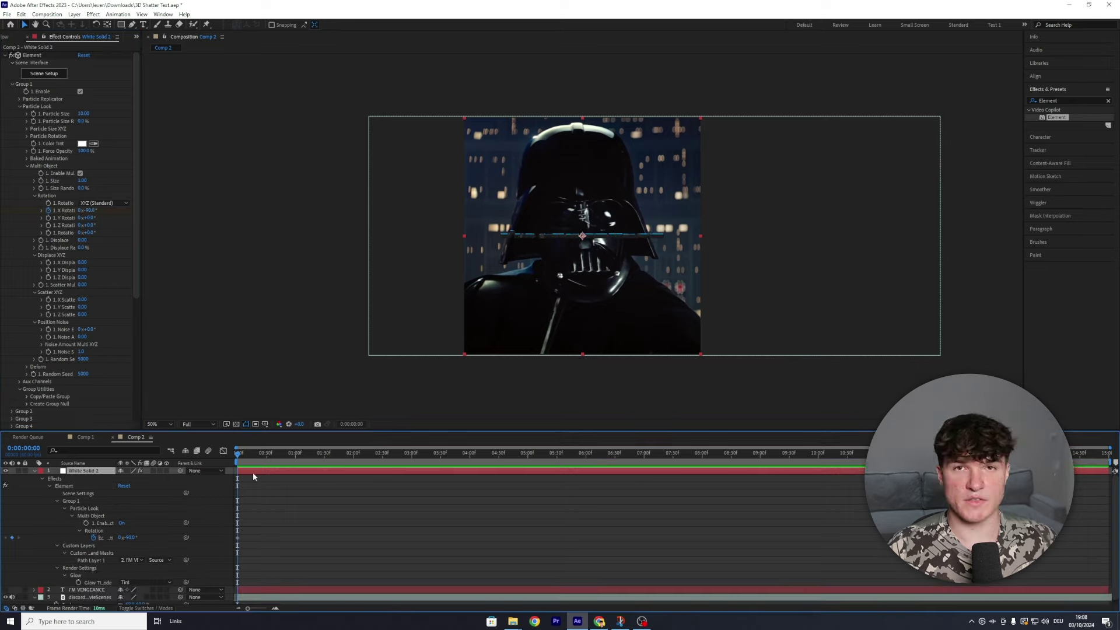
key("u")
key("u")
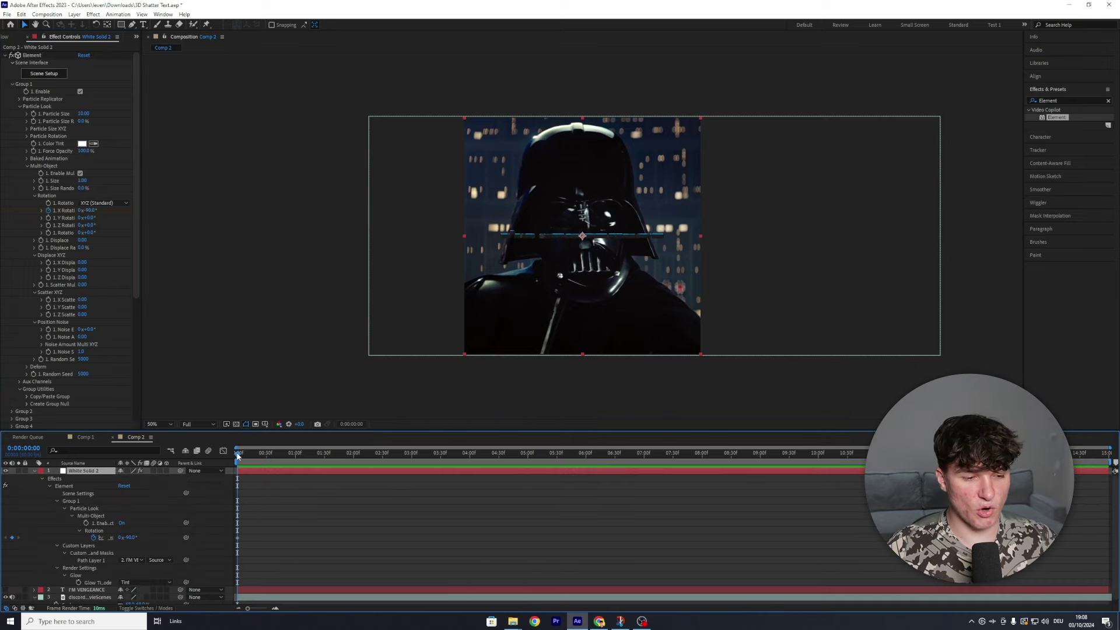
Set the Multi-Object X Rotation to 0° at 0:00:01:30 as a second keyframe.
key("space")
left_click(92, 211)
type("0")
left_click(310, 479)
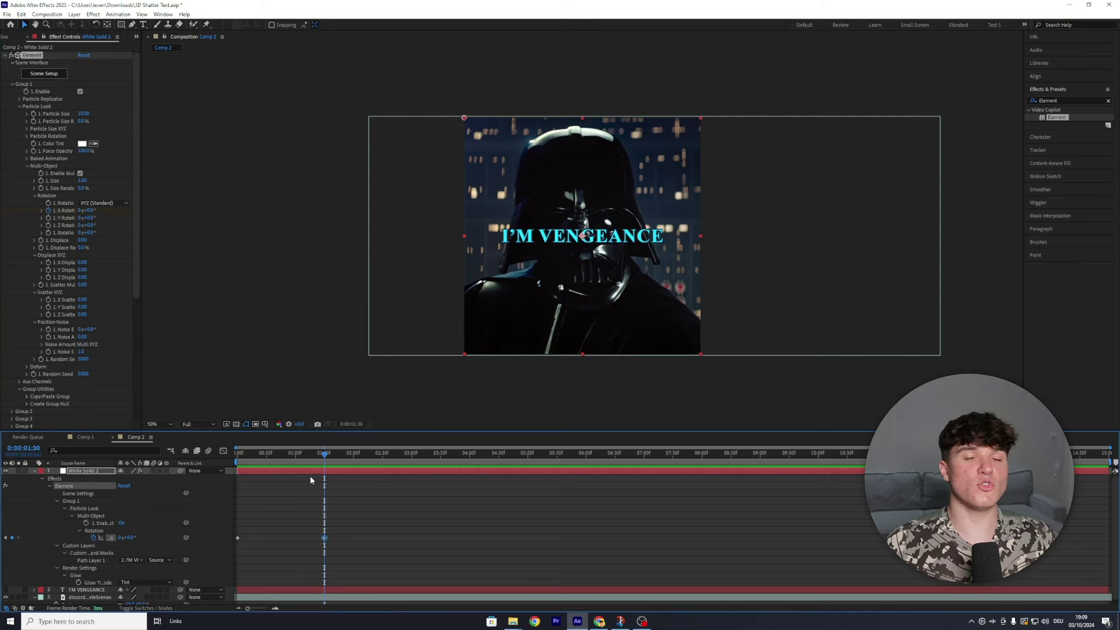
Apply Easy Ease to both Multi-Object X Rotation keyframes.
left_click_drag(360, 534, 233, 539)
right_click(237, 538)
mouse_move(240, 536)
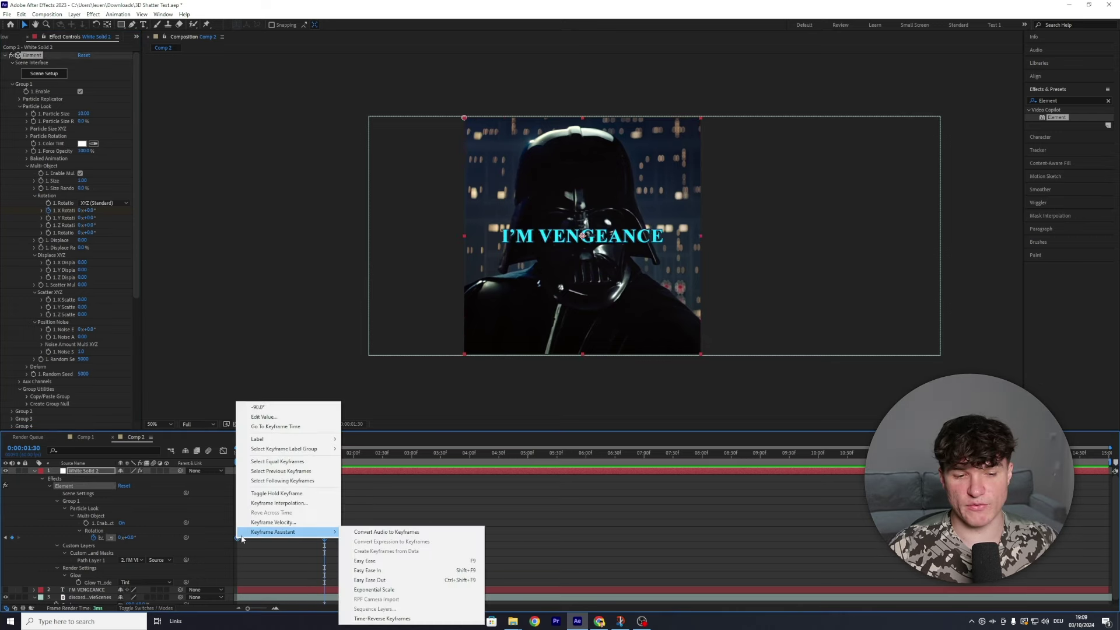
left_click(370, 561)
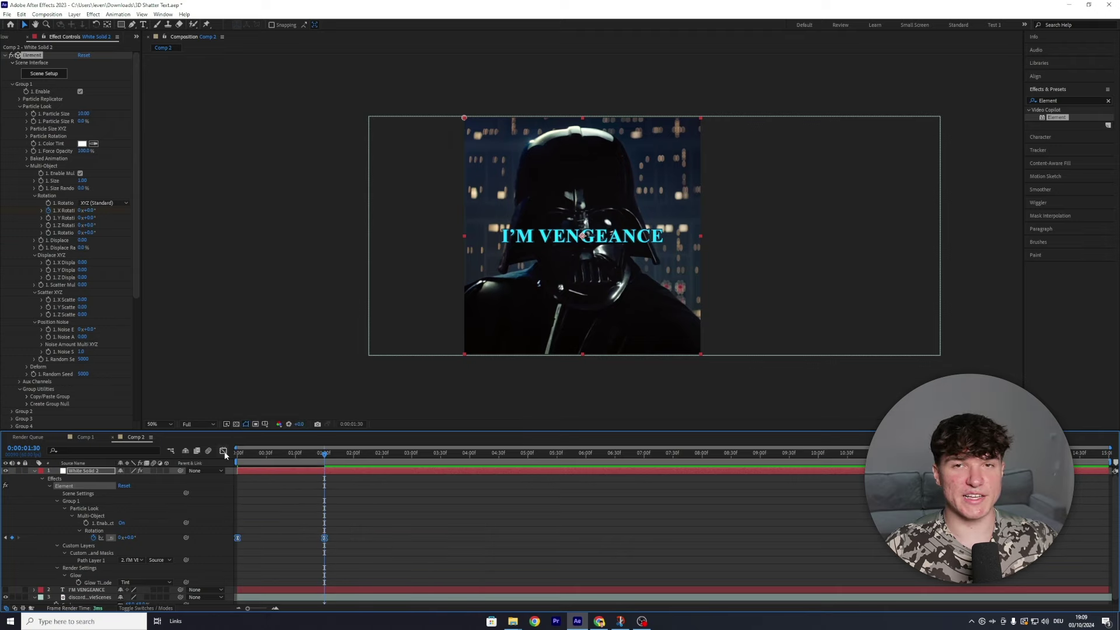
Reshape the X Rotation curve in the Graph Editor so the rotation starts fast and slows into the second keyframe.
left_click(223, 450)
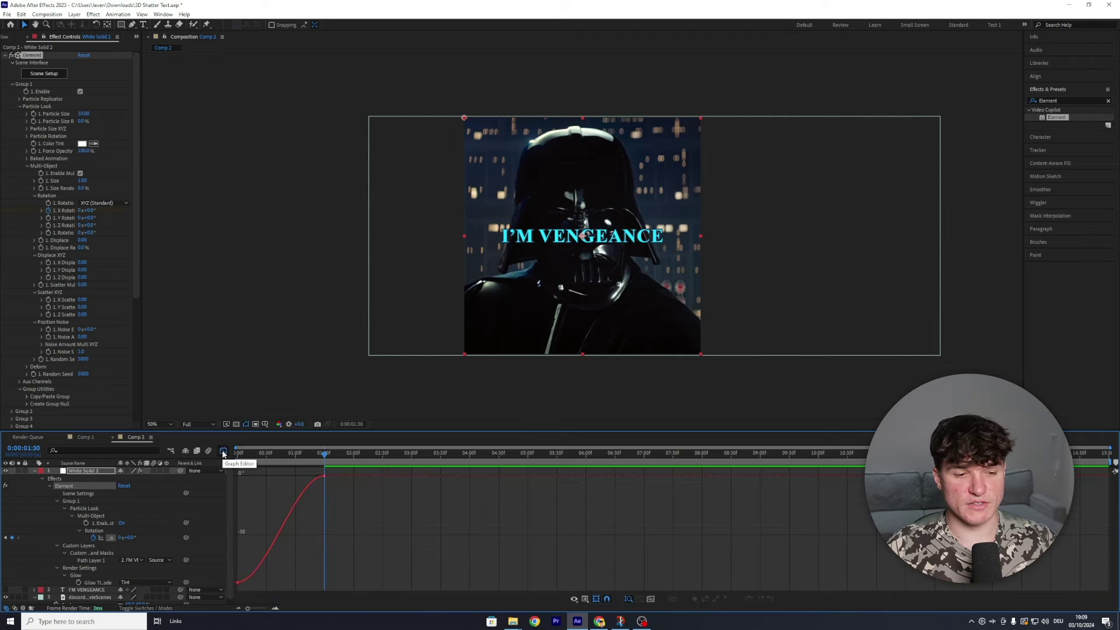
left_click(239, 582)
left_click_drag(265, 583, 230, 489)
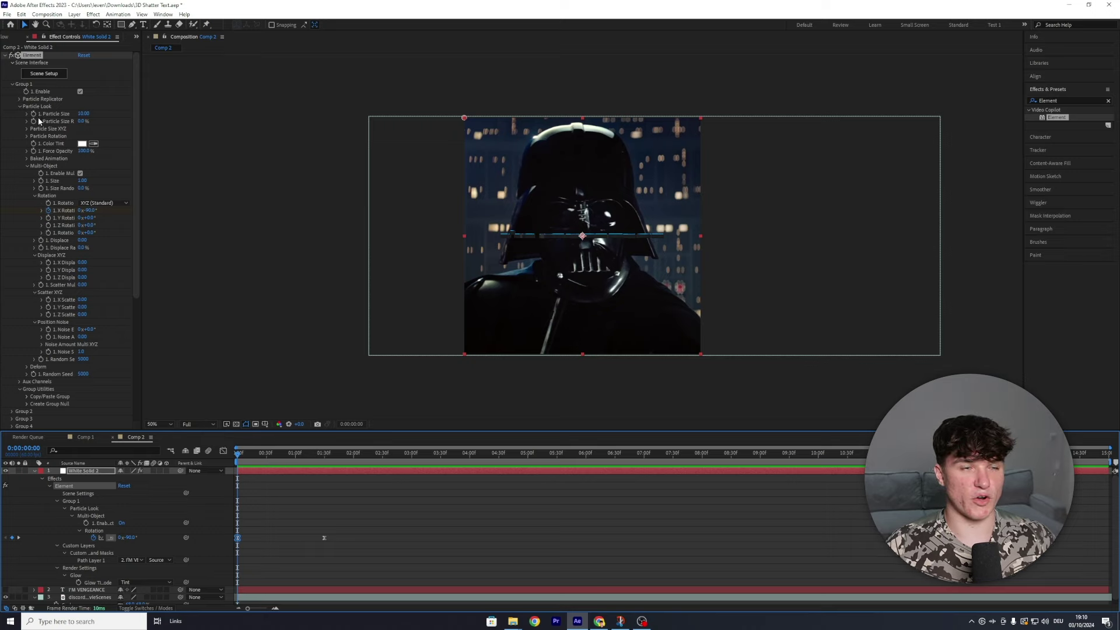
Keyframe a reduced Particle Size on the first frame and 10 at 0:00:01:30, and reveal the layer's keyframes.
left_click(34, 114)
left_click_drag(83, 113, 72, 114)
left_click_drag(307, 453, 325, 453)
left_click(81, 113)
type("10")
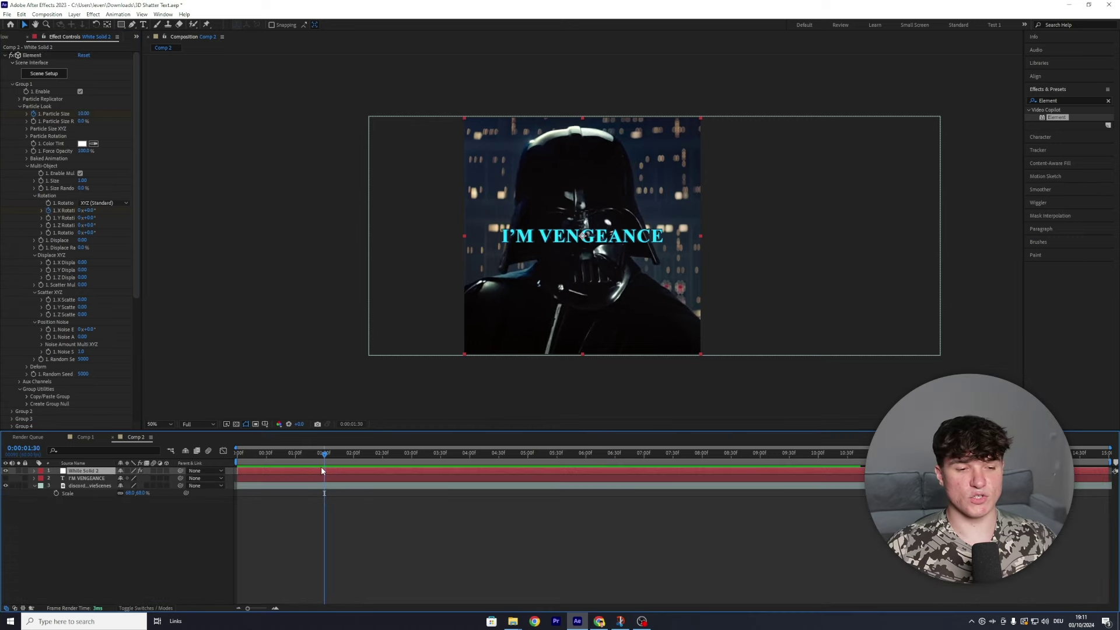
key("u")
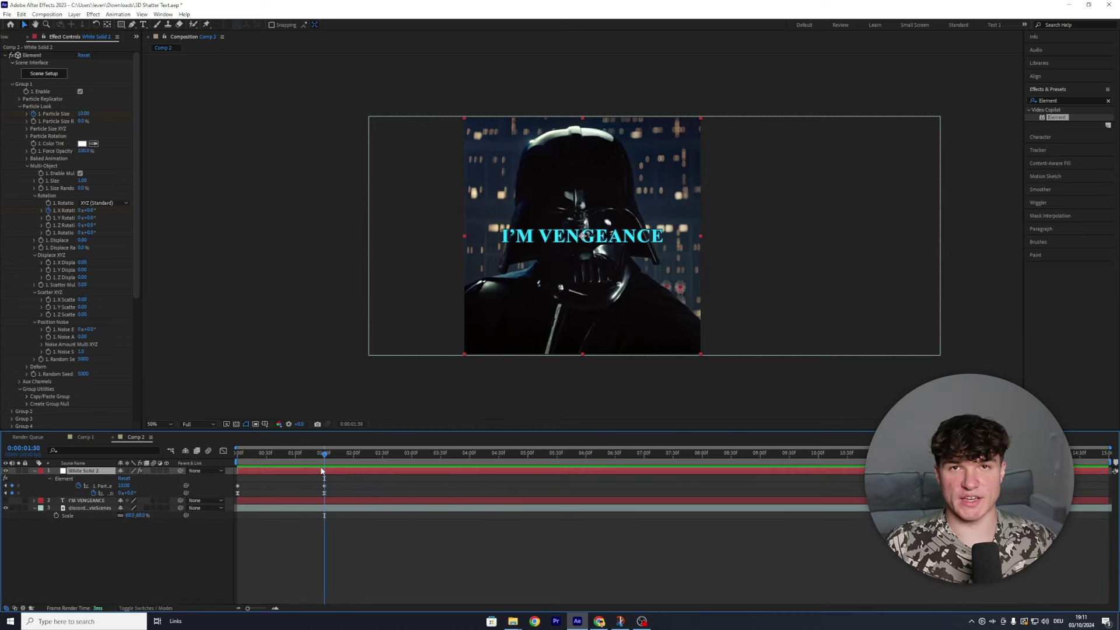
Apply Easy Ease to both Particle Size keyframes.
left_click(343, 487)
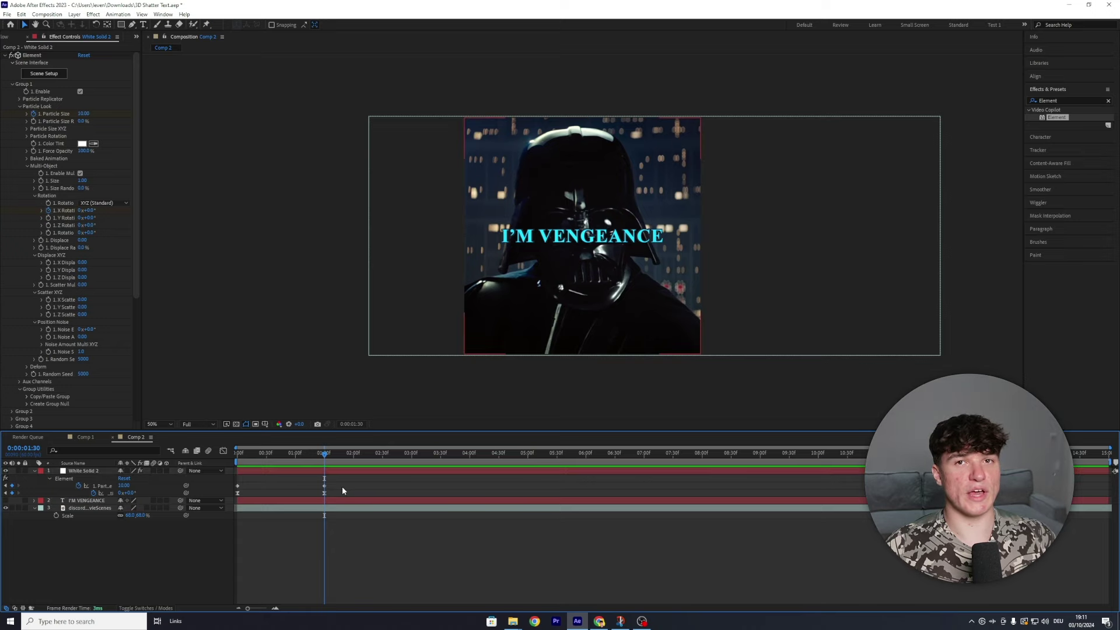
left_click_drag(344, 488, 231, 470)
right_click(239, 487)
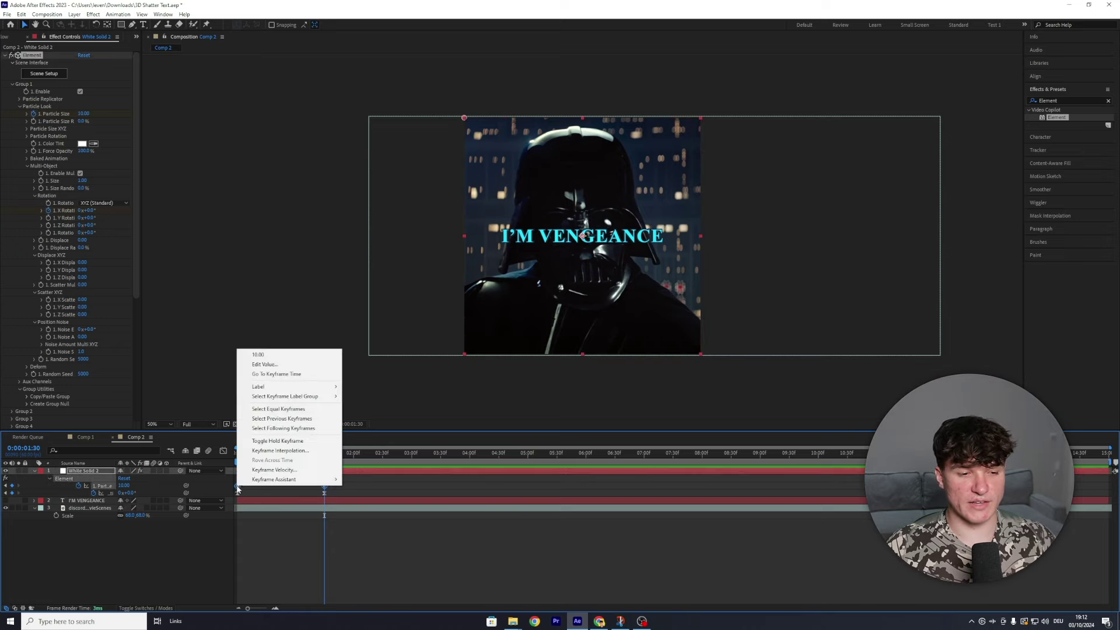
mouse_move(254, 480)
left_click(361, 508)
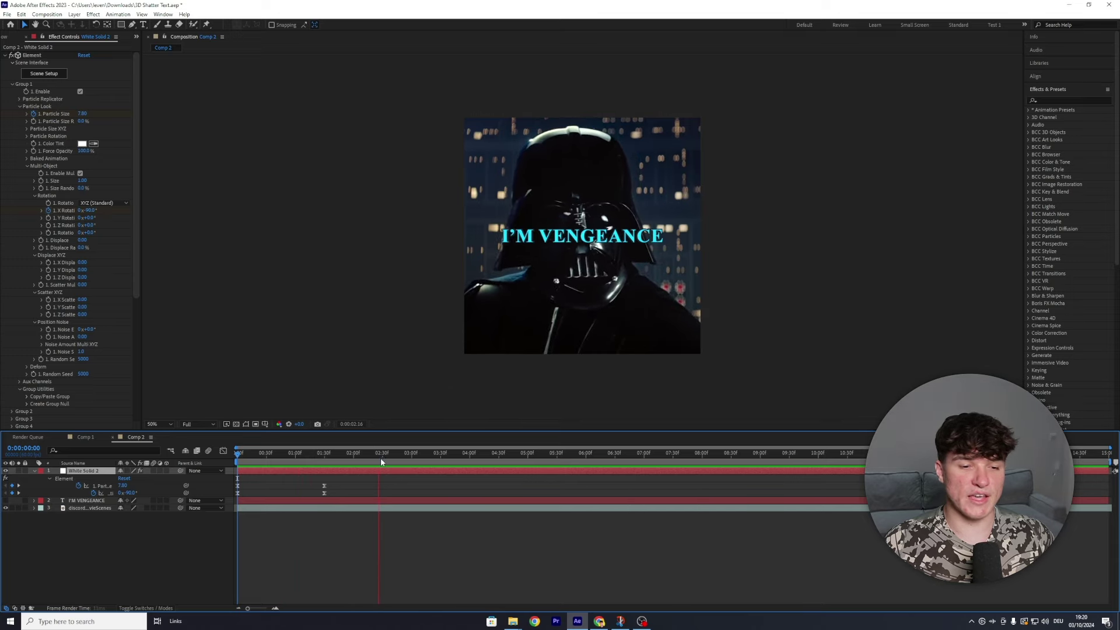
Split White Solid 2 at 0:00:02:29 and pre-compose the part after the cut, moving all attributes into the new composition.
left_click(381, 457)
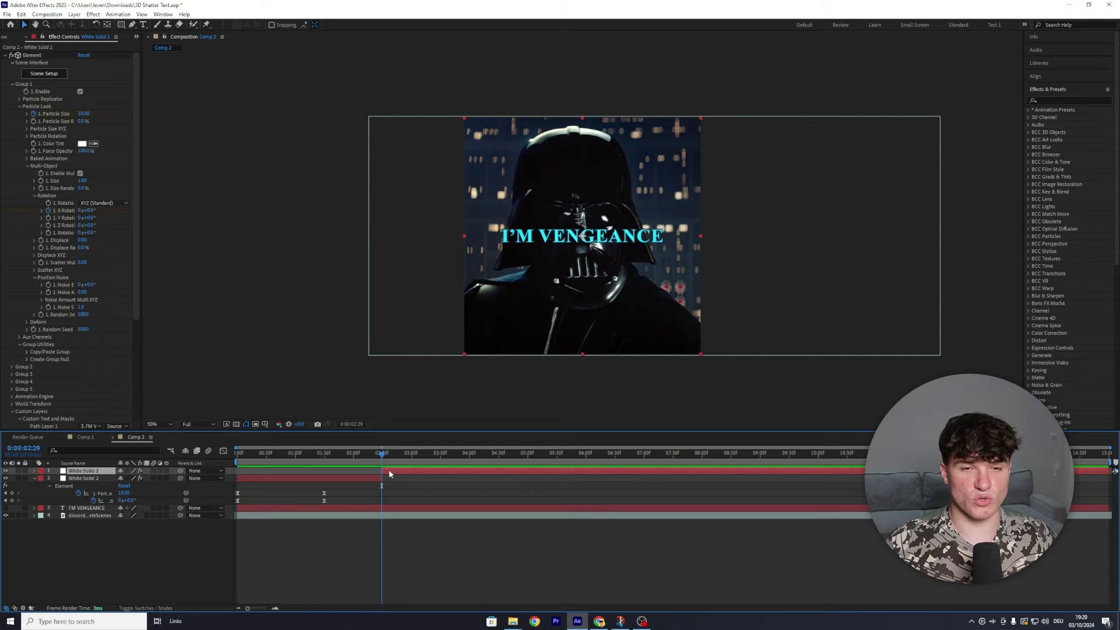
right_click(389, 469)
left_click(423, 413)
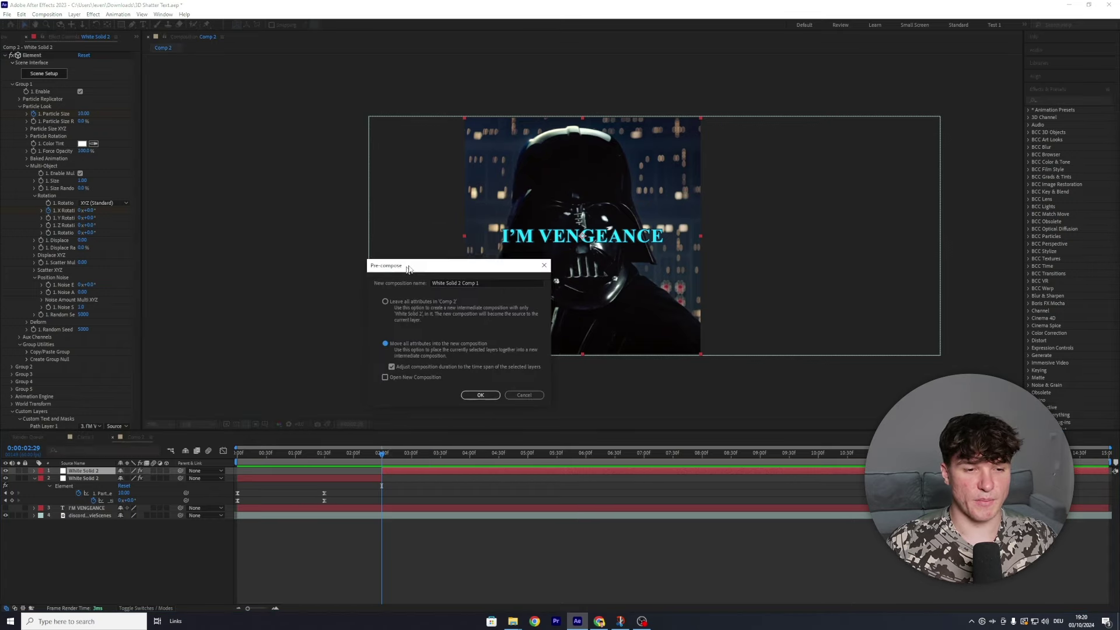
left_click(456, 315)
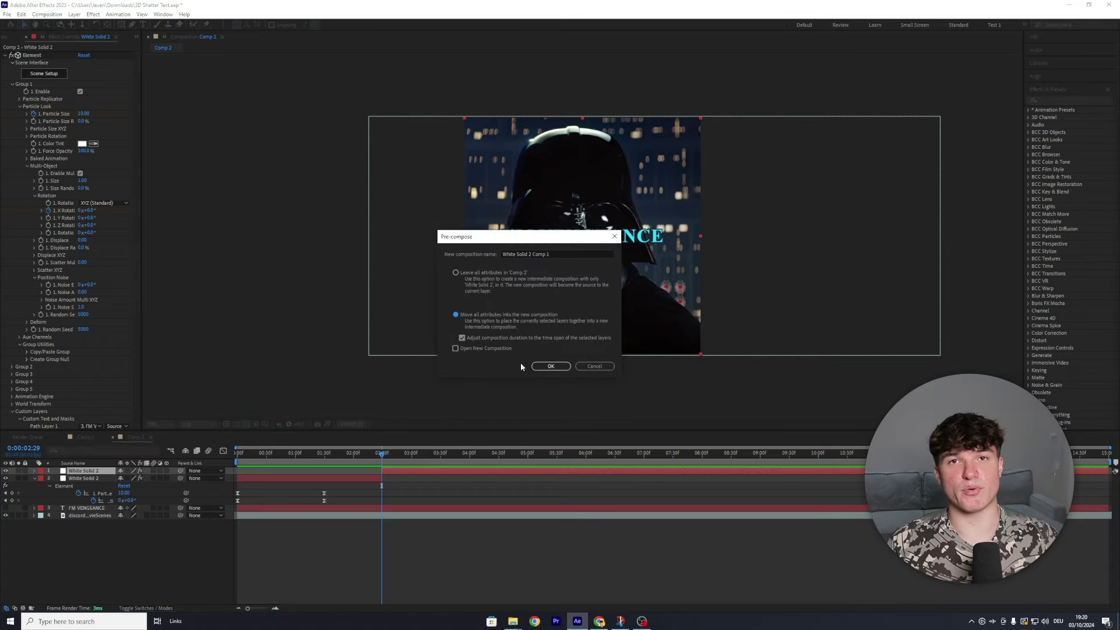
left_click(551, 366)
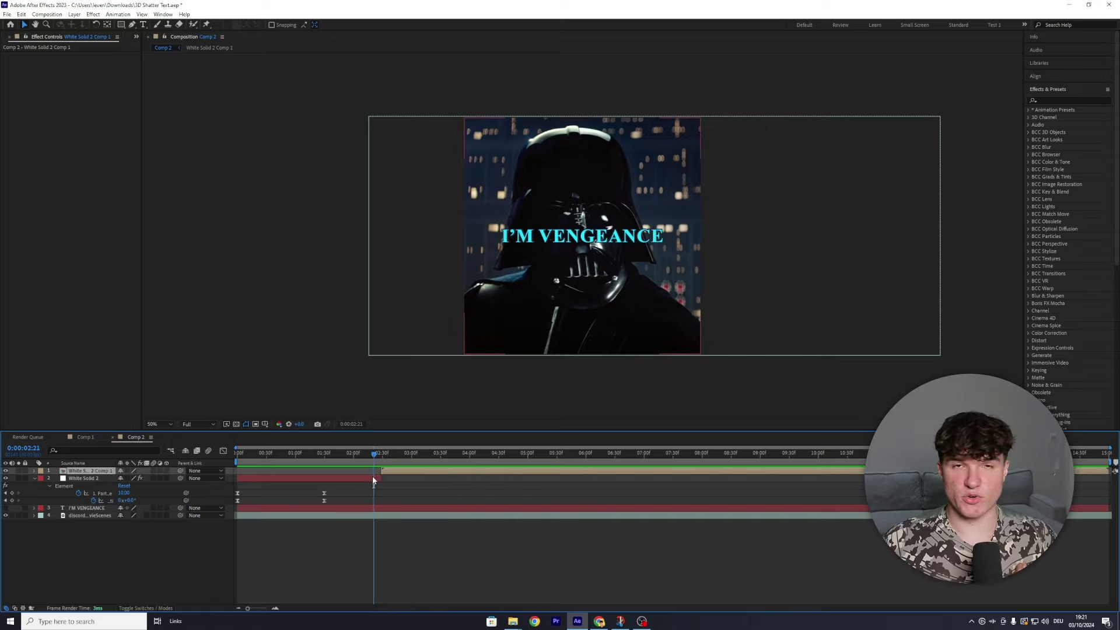
Apply the Simulation effect Shatter to the pre-composed White Solid 2 Comp 1 layer and set its View to Rendered.
left_click_drag(375, 457, 382, 460)
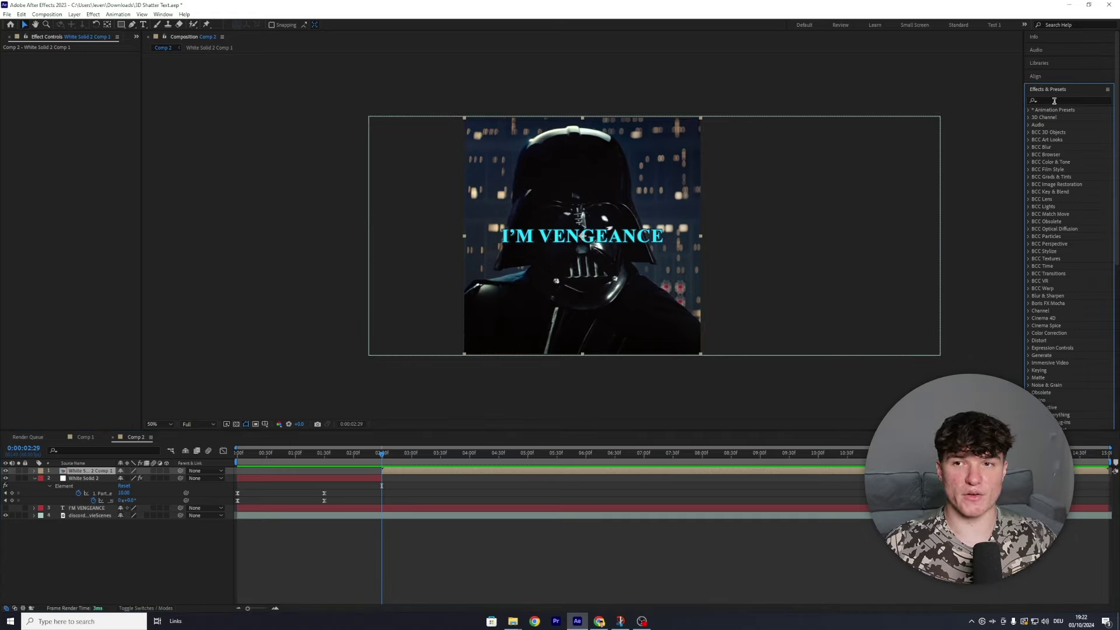
left_click(1056, 100)
type("shatter")
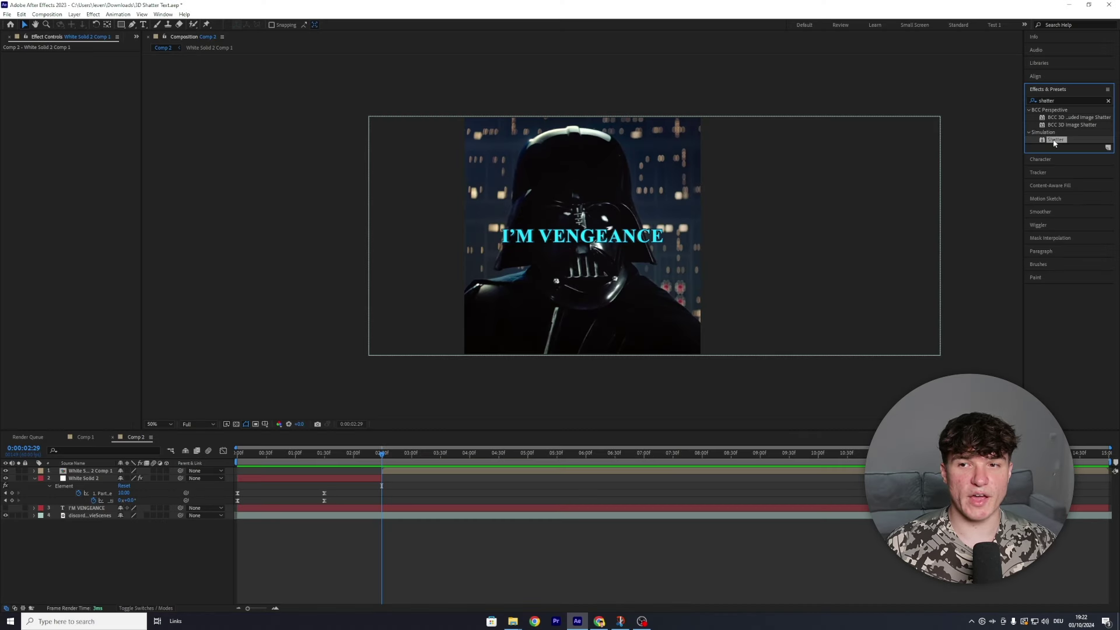
left_click_drag(1054, 141, 398, 472)
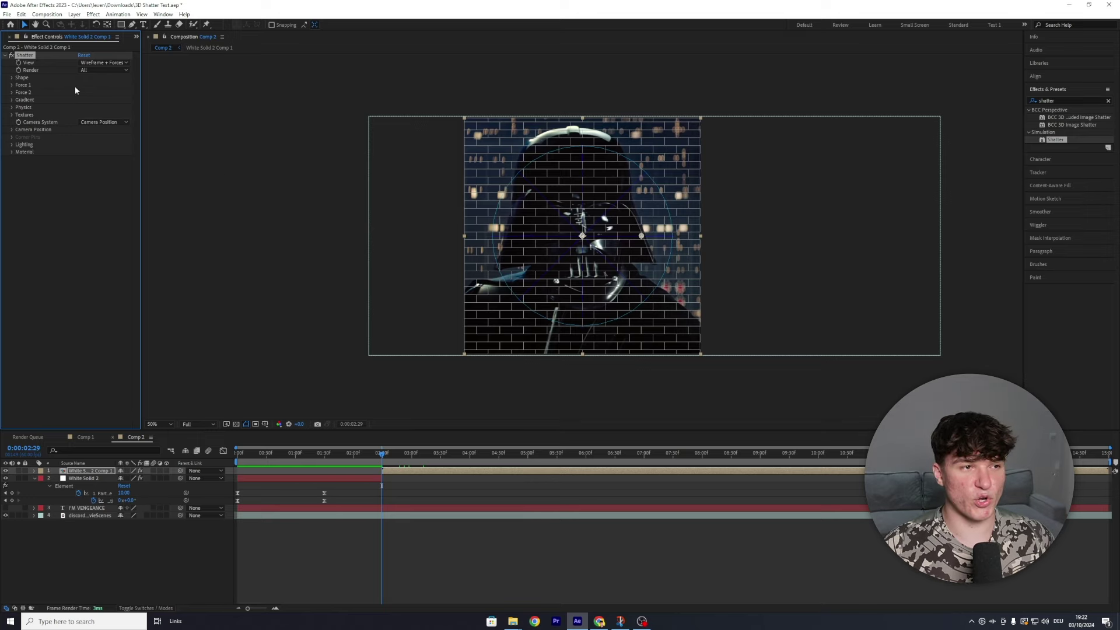
left_click(95, 63)
left_click(98, 72)
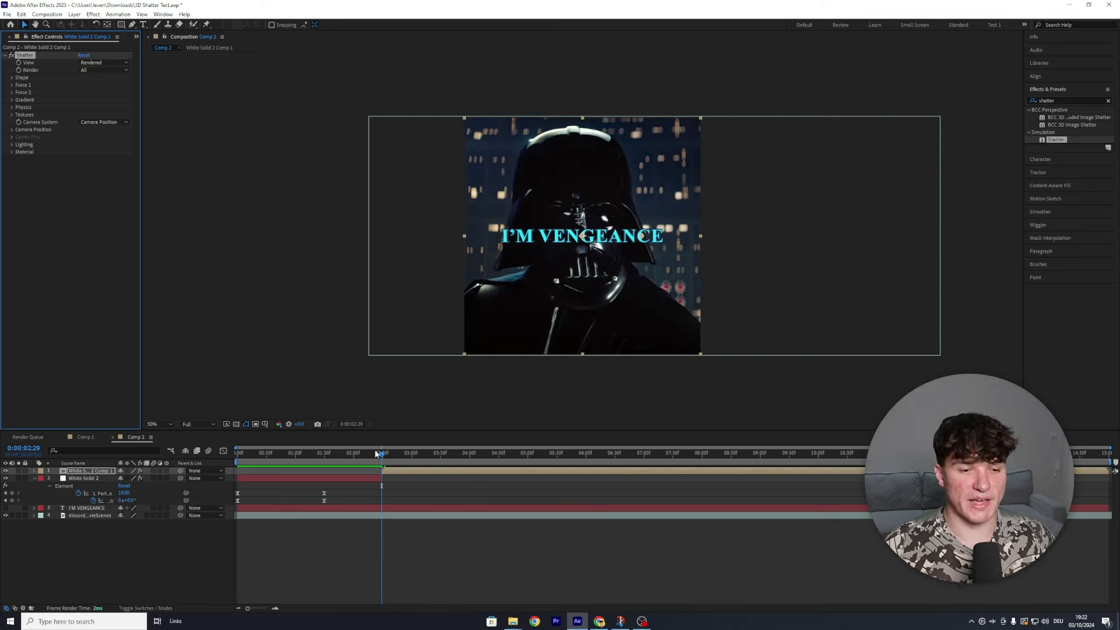
Lower the preview resolution to Quarter and play back the shatter from the start of the pre-composed layer.
left_click_drag(382, 454, 413, 455)
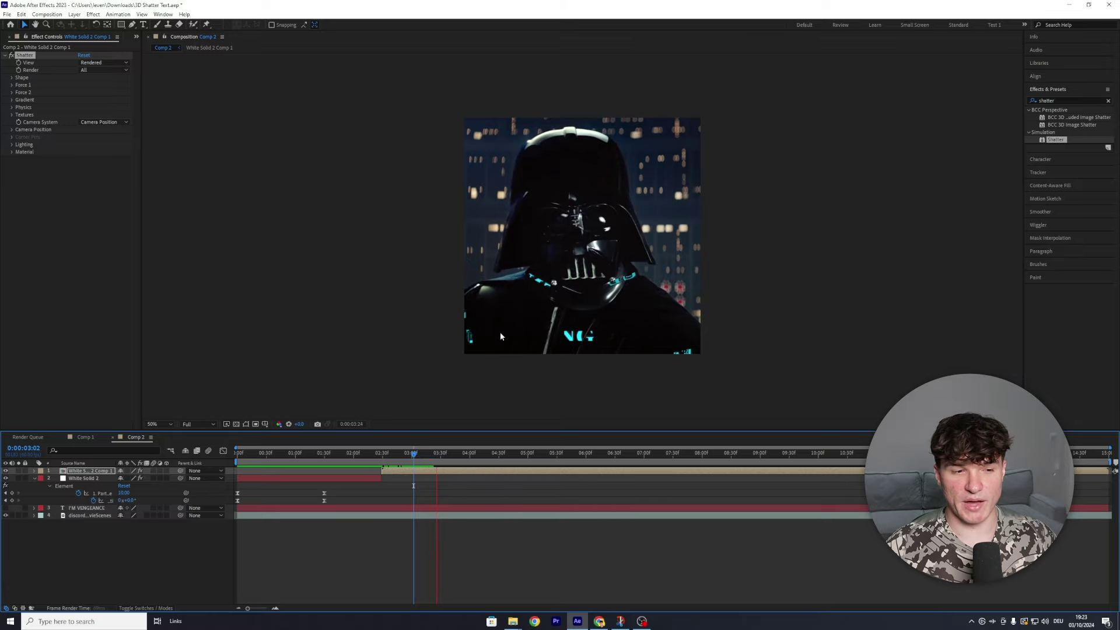
key("space")
left_click(196, 425)
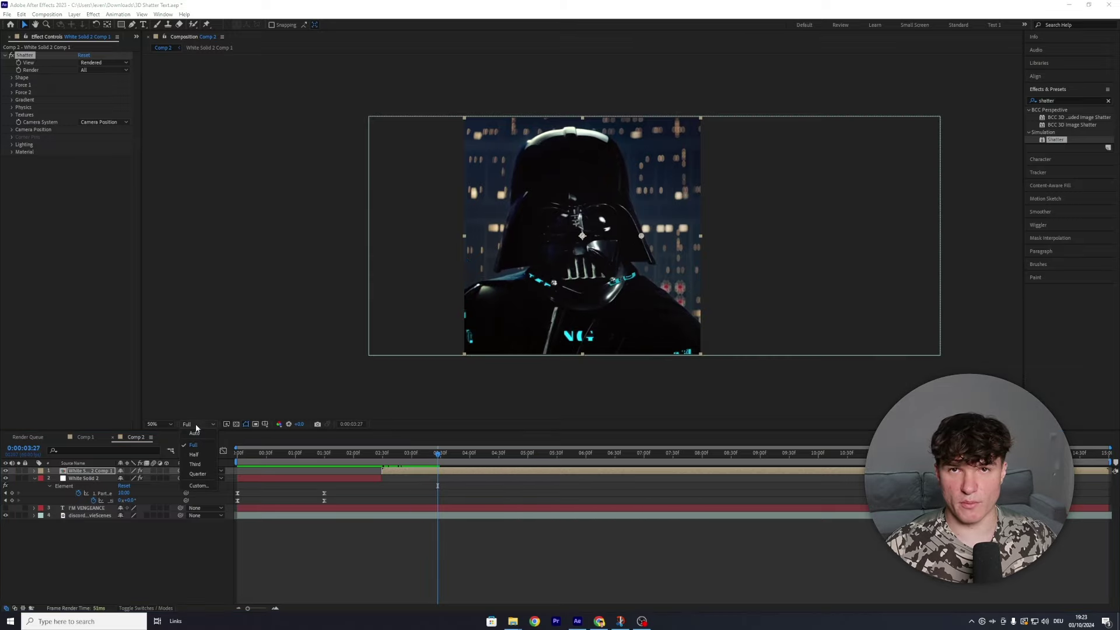
left_click(199, 473)
left_click(384, 452)
key("space")
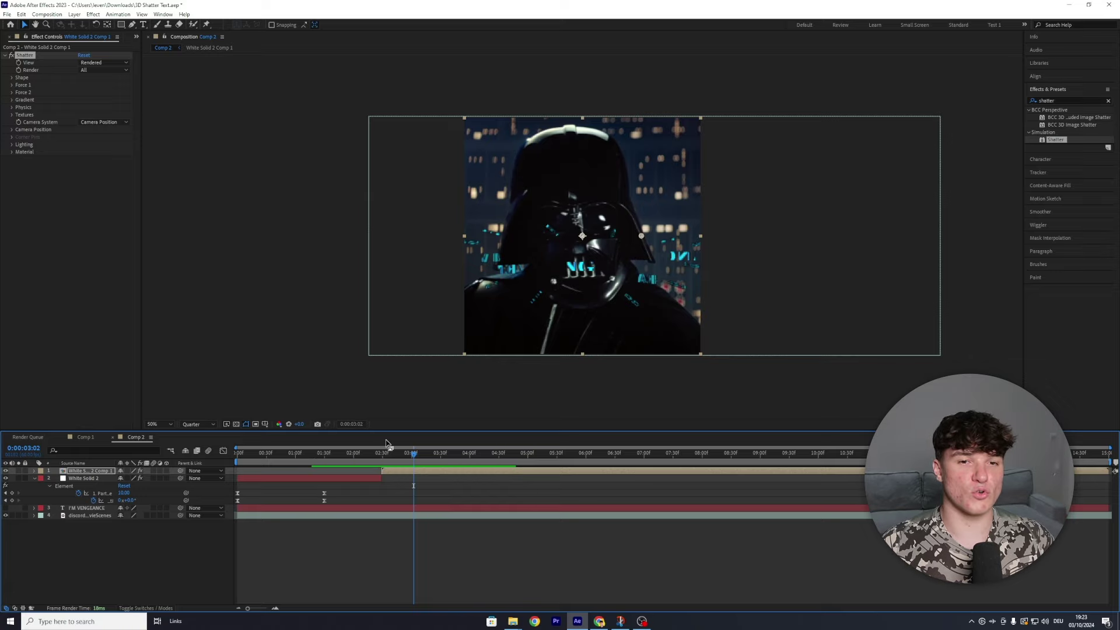
Set the Shatter effect's Shape Pattern to Glass.
left_click(11, 78)
left_click(100, 86)
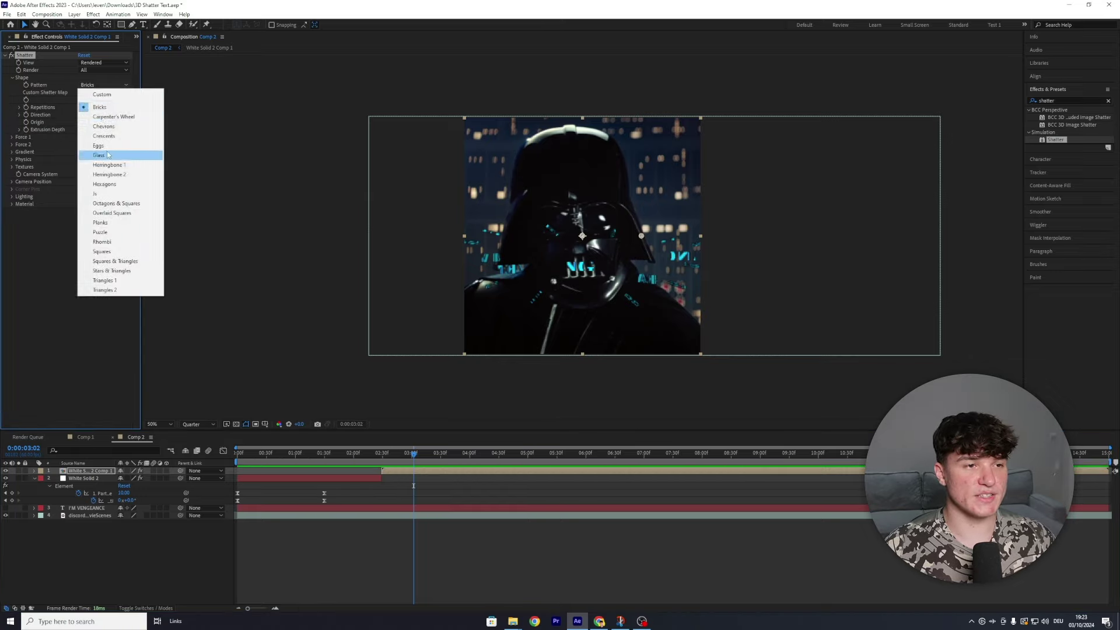
left_click(99, 155)
In Shatter's Physics settings, set Mass Variance to 0% and Gravity to 10.
left_click(12, 159)
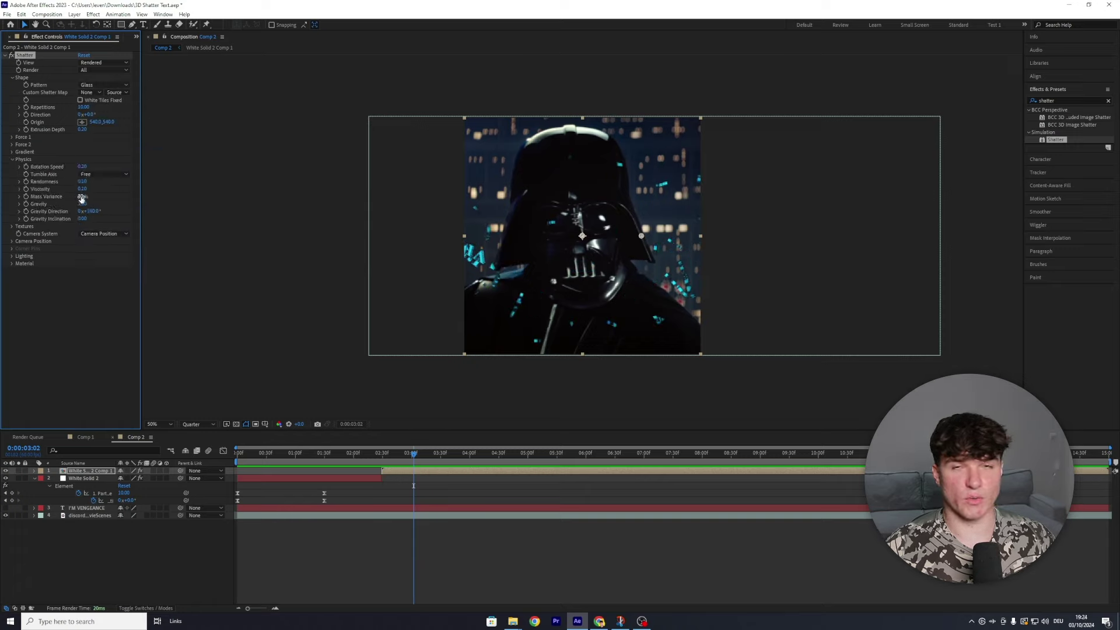
left_click_drag(82, 197, 63, 197)
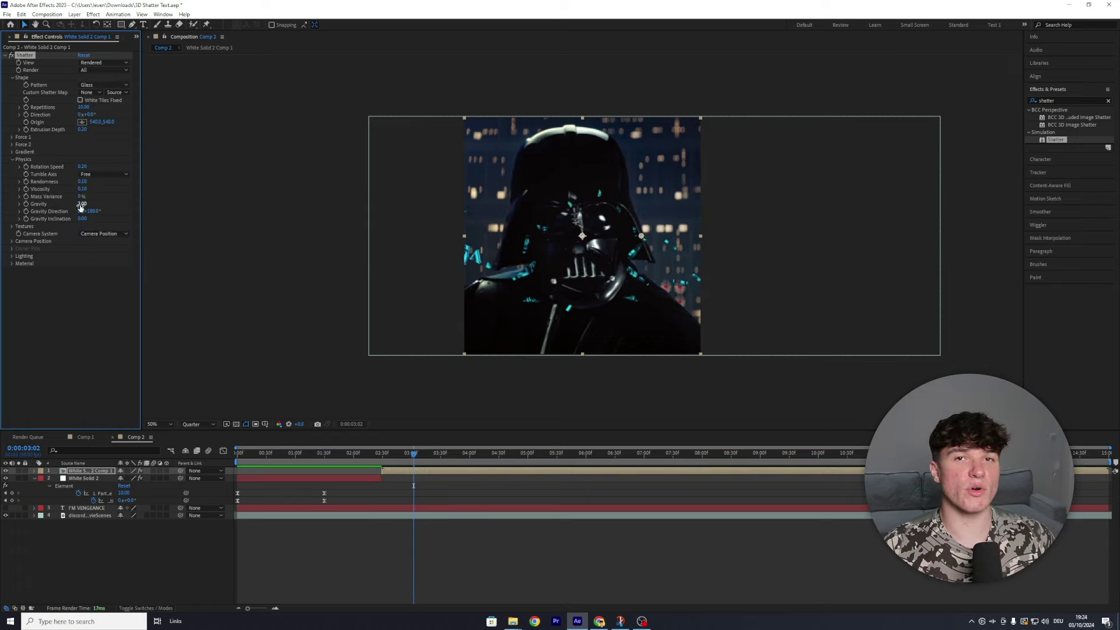
left_click(82, 204)
type("10")
key("Return")
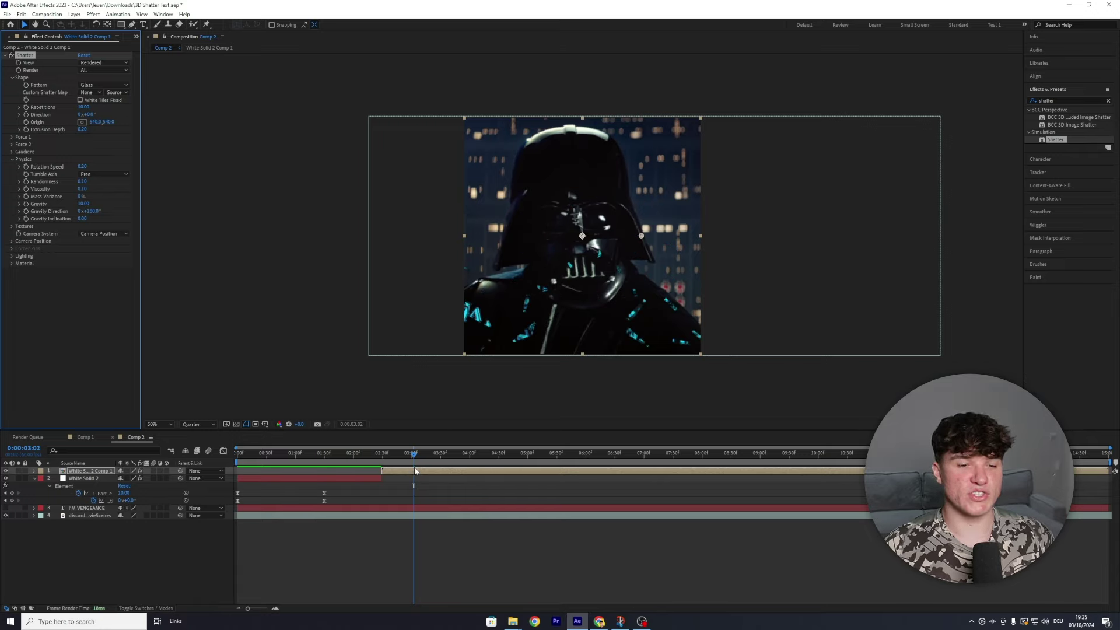
Go to 0:00:02:36 in the shatter and open the Shape Repetitions value for editing.
left_click_drag(413, 460, 388, 460)
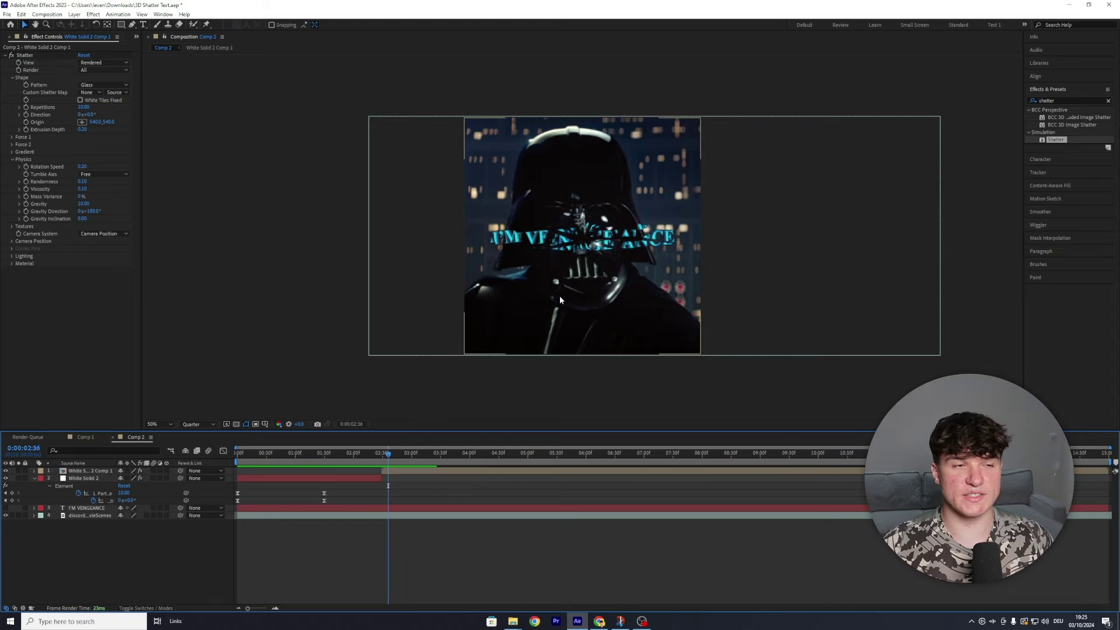
left_click(84, 107)
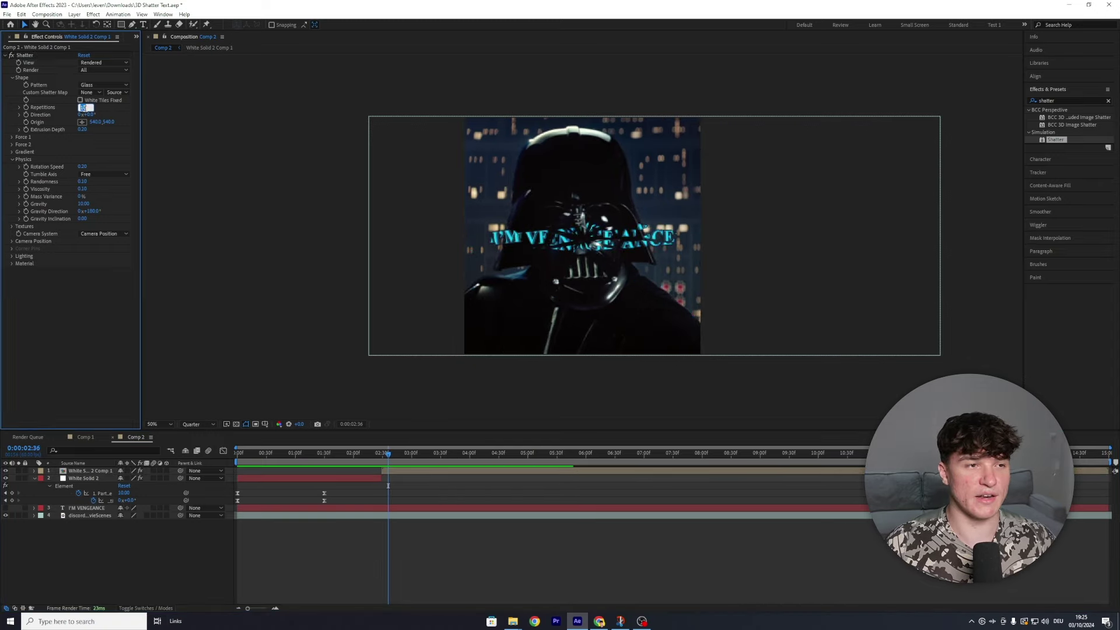